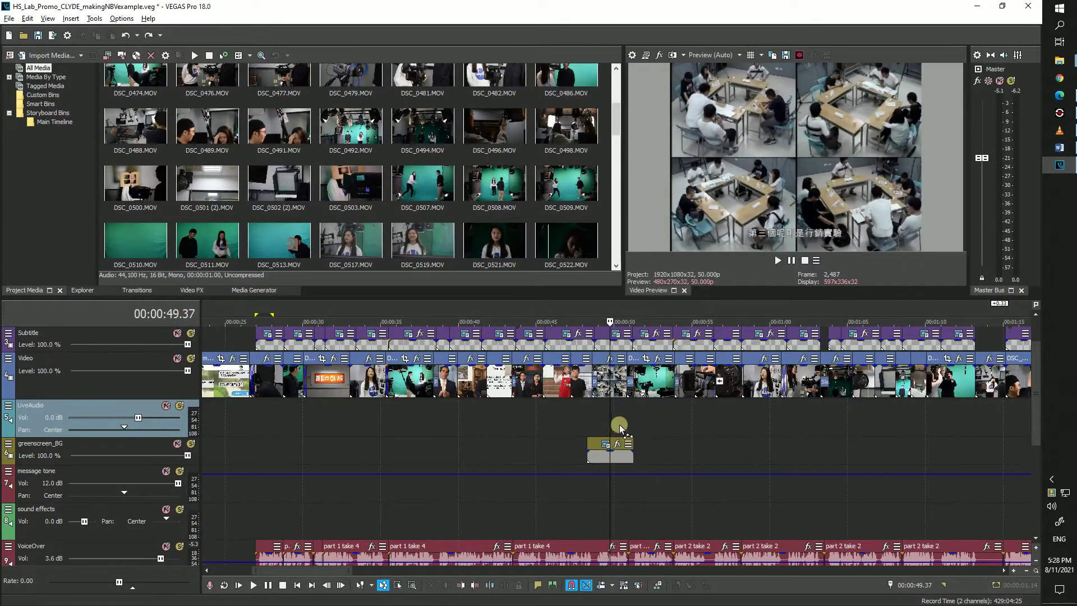
{"action": "left_click", "coordinate": [611, 415]}
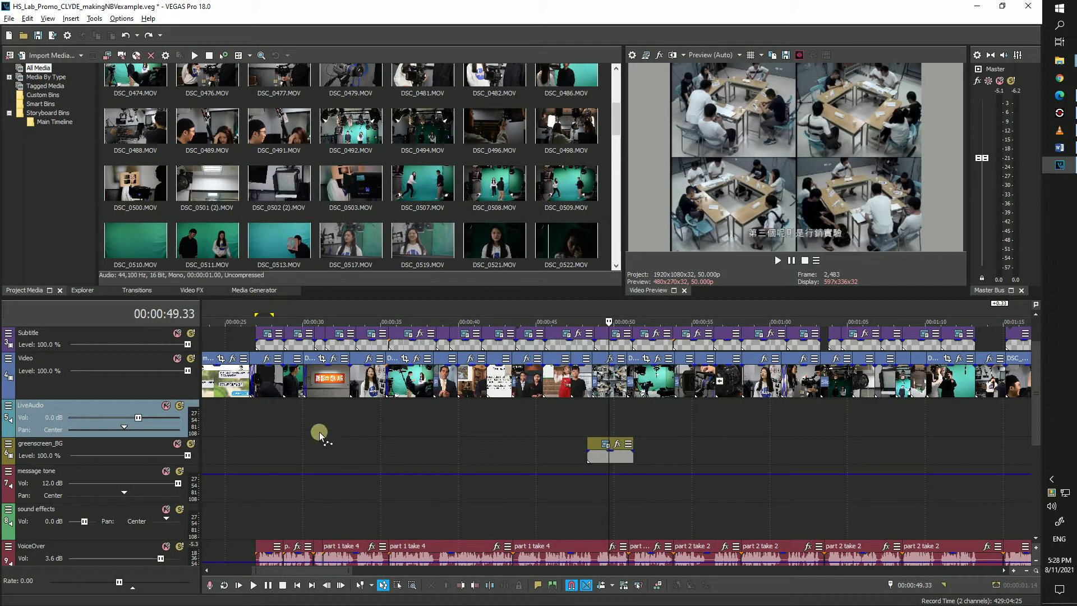
{"action": "left_click", "coordinate": [175, 443]}
{"action": "left_click", "coordinate": [682, 443]}
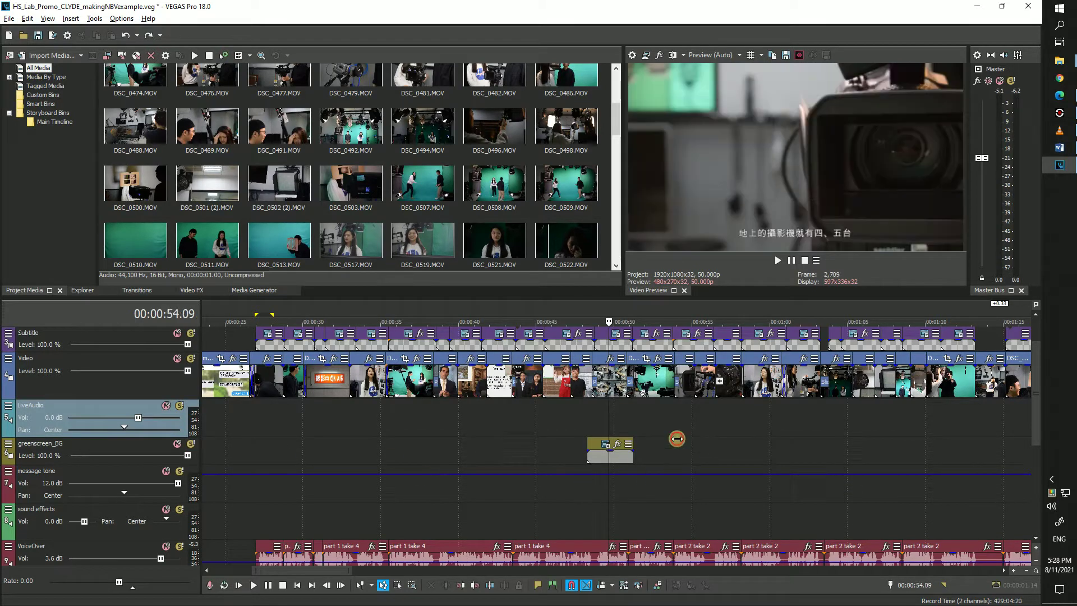
{"action": "scroll", "coordinate": [682, 443], "scroll_direction": "down", "scroll_amount": 4}
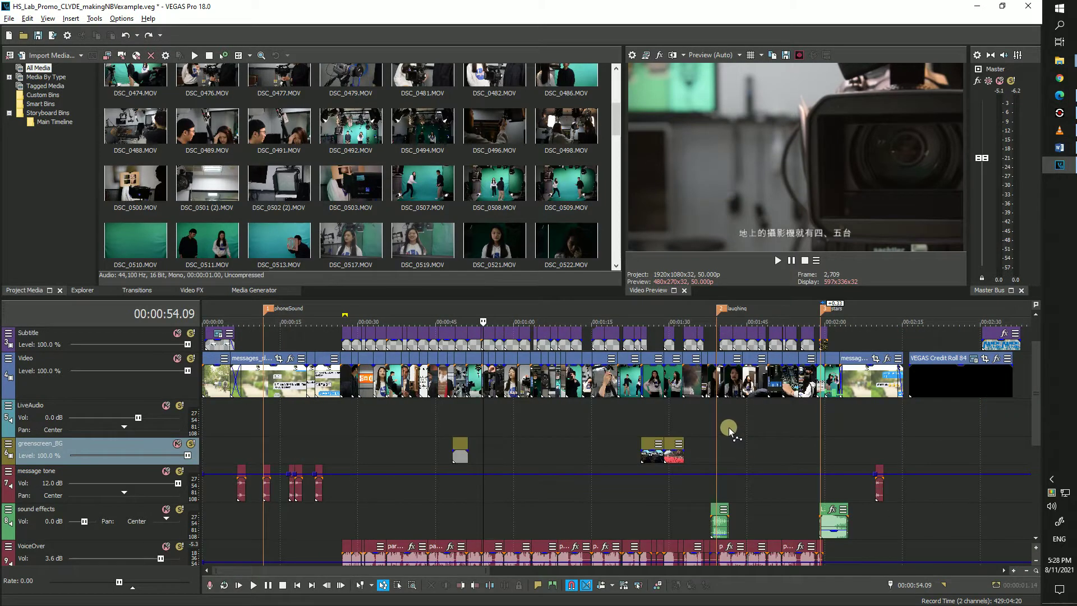
{"action": "left_click", "coordinate": [722, 426]}
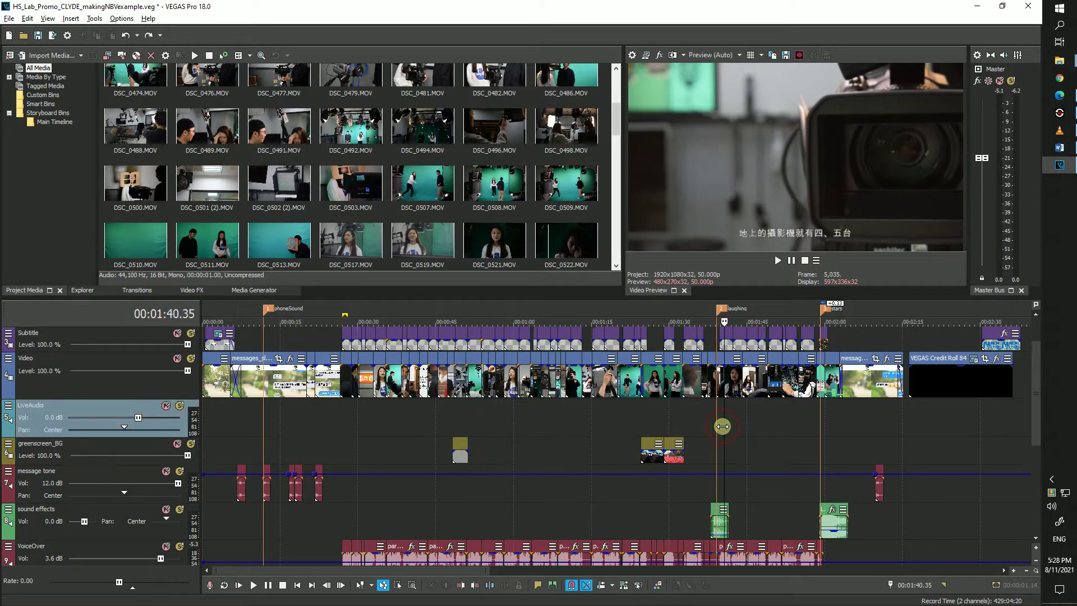
{"action": "left_click", "coordinate": [742, 423]}
{"action": "left_click_drag", "start_coordinate": [758, 421], "coordinate": [794, 423]}
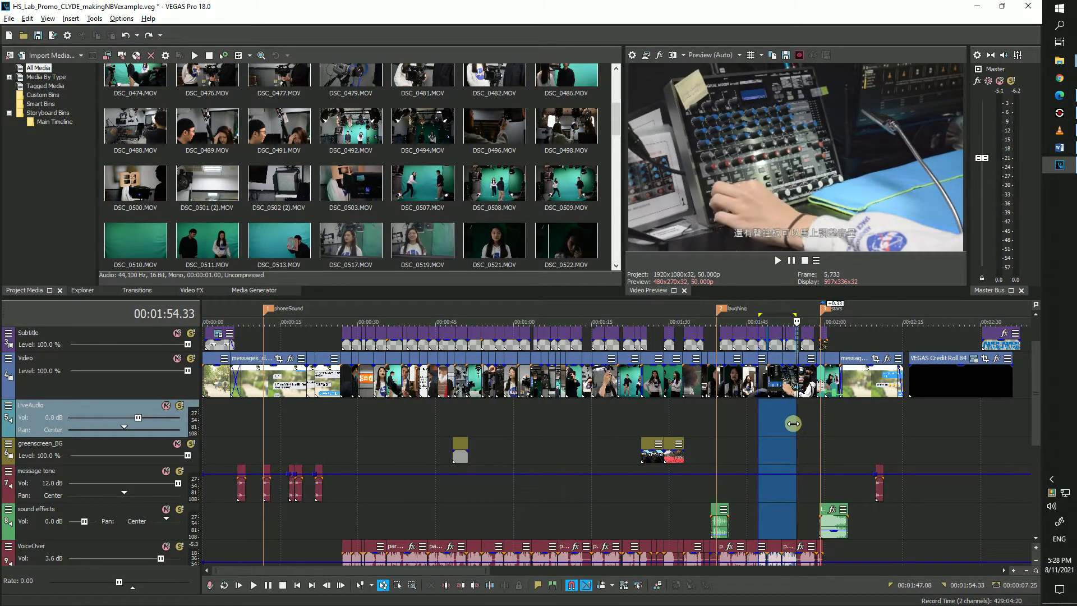
{"action": "left_click", "coordinate": [794, 423]}
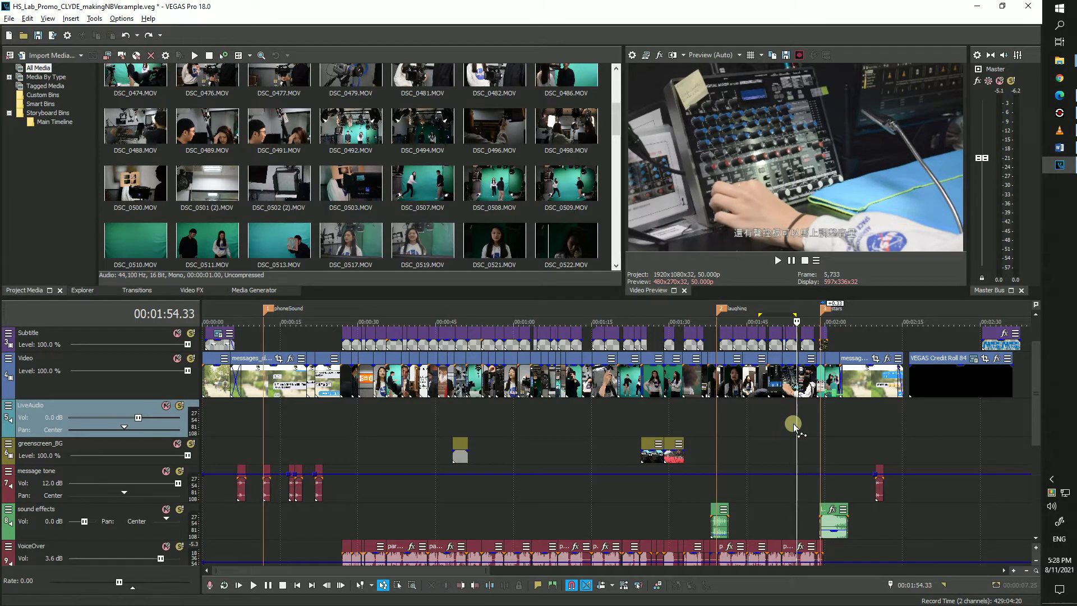
Play the shot around the laughing marker to check where the Laugh Male sound effect starts against the picture
{"action": "left_click", "coordinate": [718, 426]}
{"action": "scroll", "coordinate": [721, 428], "scroll_direction": "up", "scroll_amount": 4}
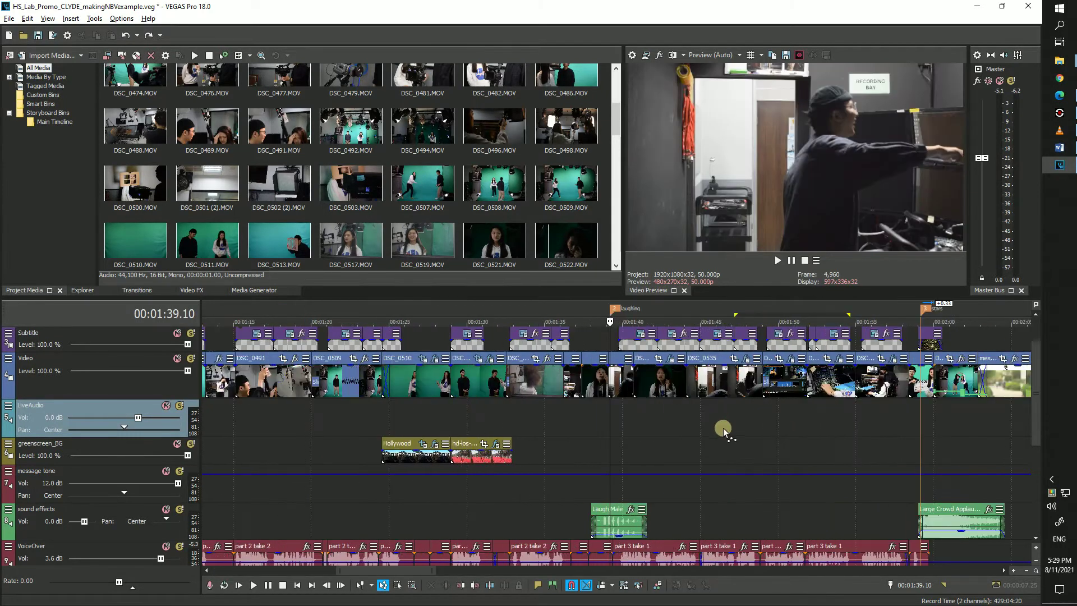
{"action": "scroll", "coordinate": [679, 427], "scroll_direction": "up", "scroll_amount": 2}
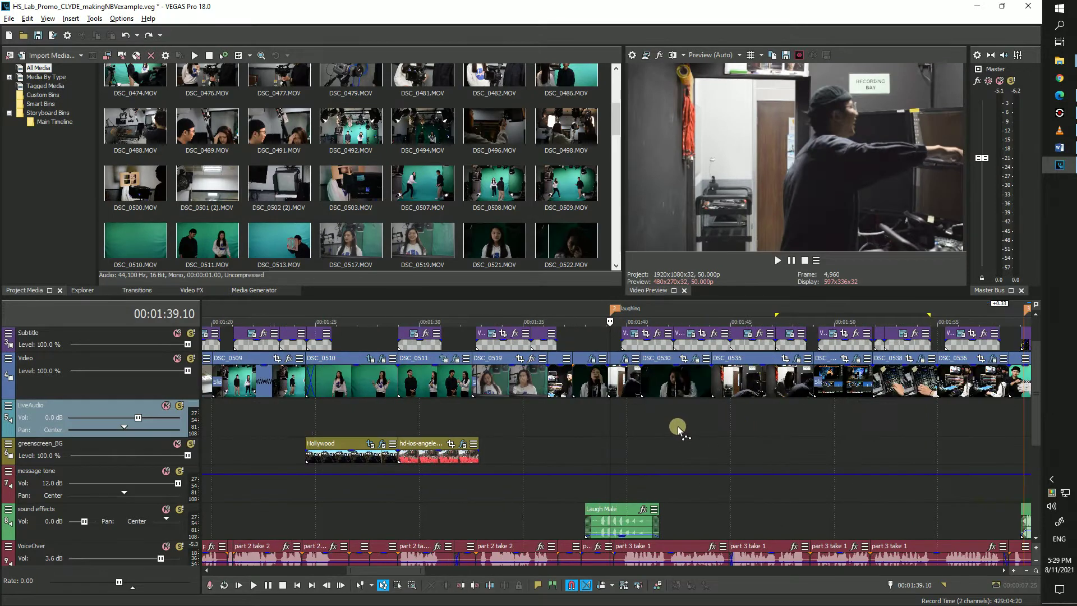
{"action": "left_click", "coordinate": [594, 424]}
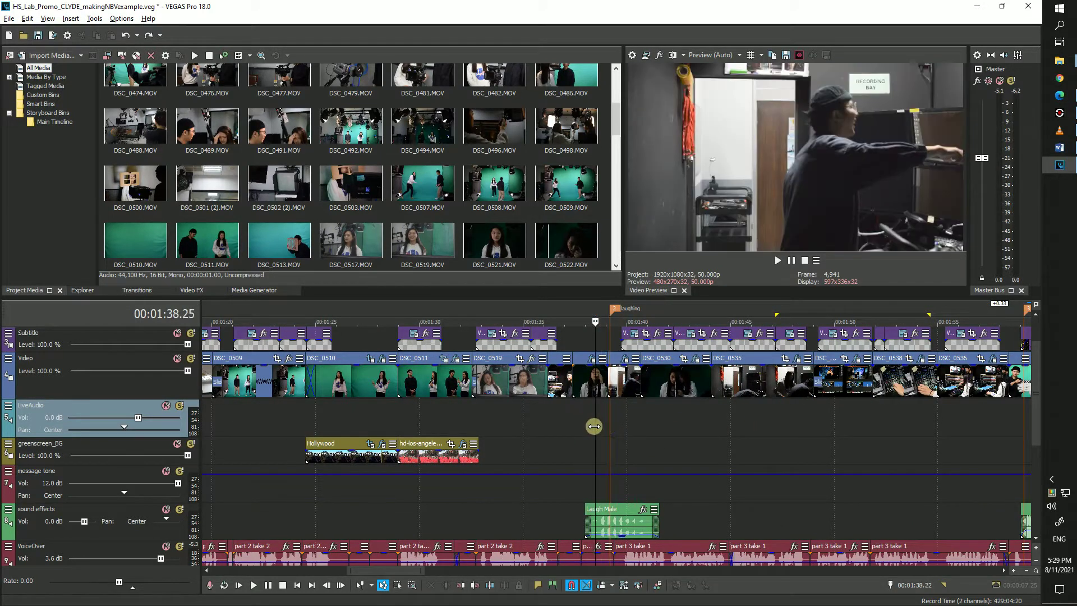
{"action": "left_click", "coordinate": [594, 426]}
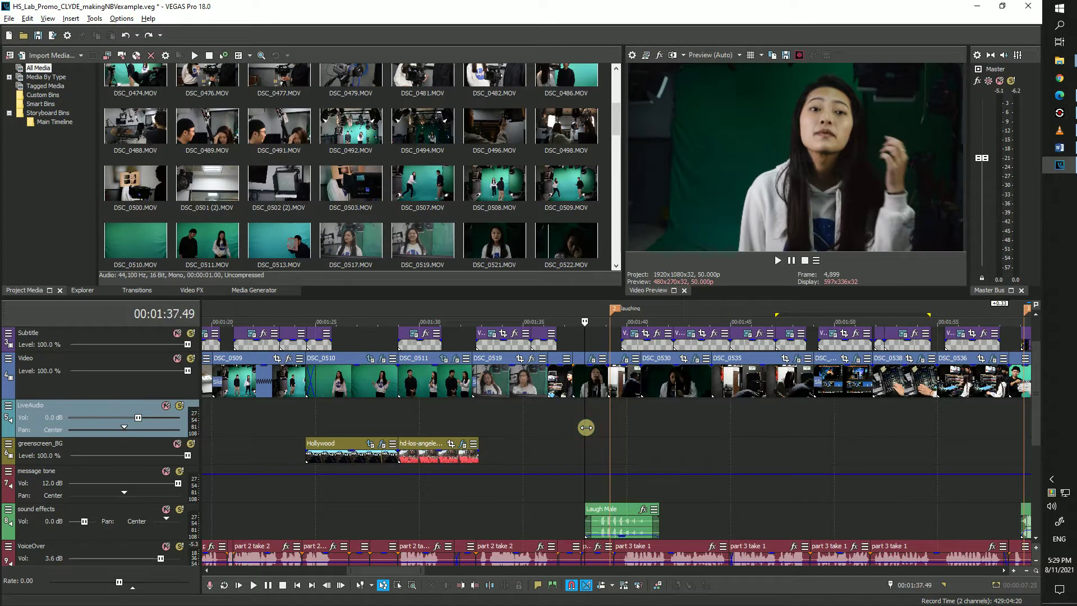
{"action": "key", "text": "space"}
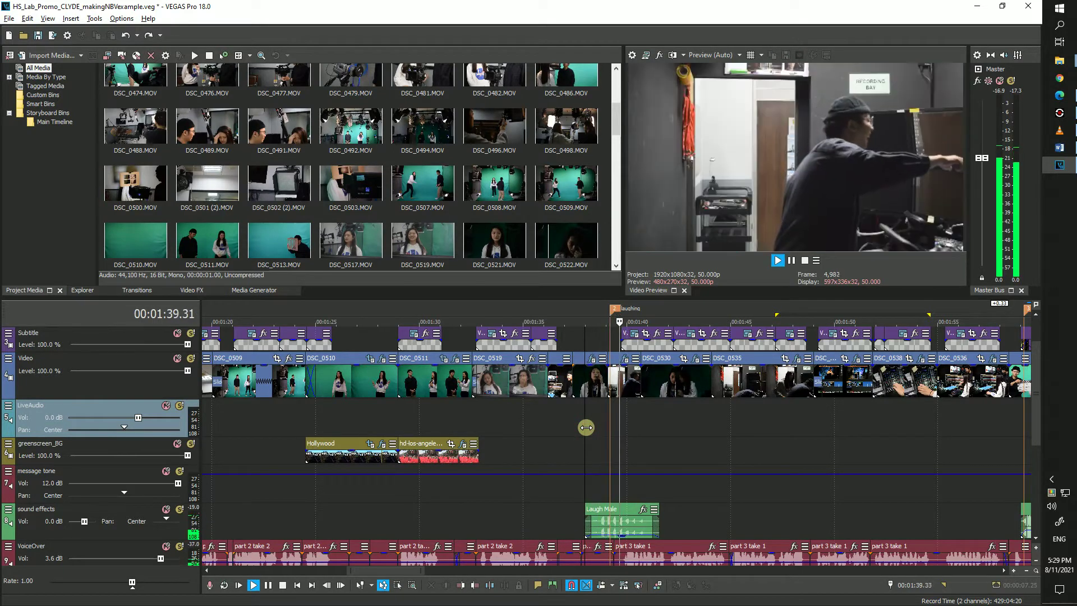
{"action": "key", "text": "space"}
{"action": "left_click", "coordinate": [604, 427]}
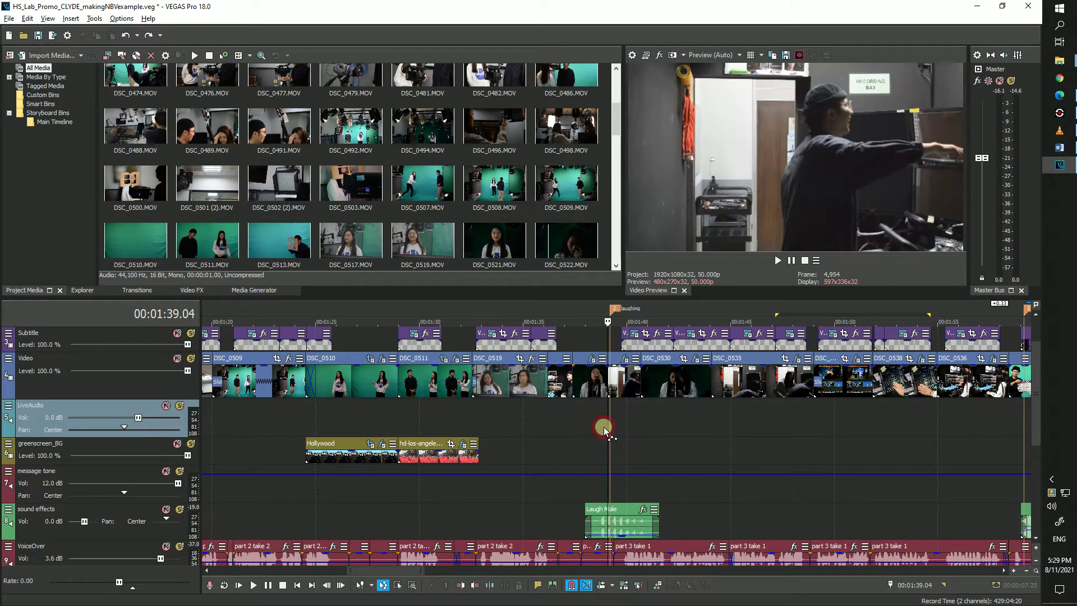
{"action": "left_click_drag", "start_coordinate": [606, 428], "coordinate": [612, 429]}
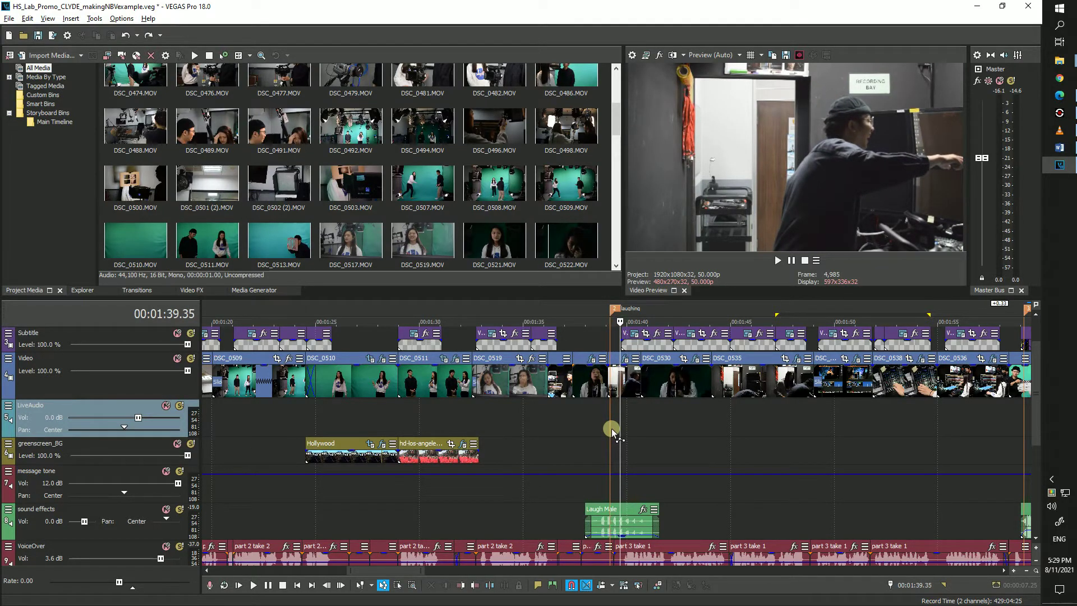
Inspect the Laugh Male event up close and replay the video from 00:01:39.04, just before the laughing marker
{"action": "key", "text": "super+plus"}
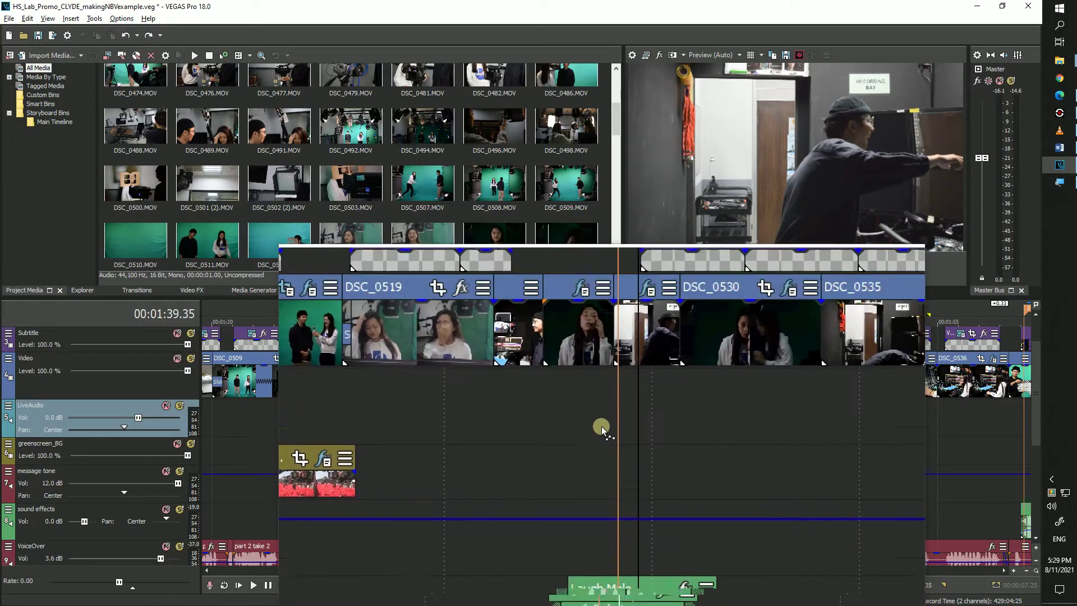
{"action": "key", "text": "super+Escape"}
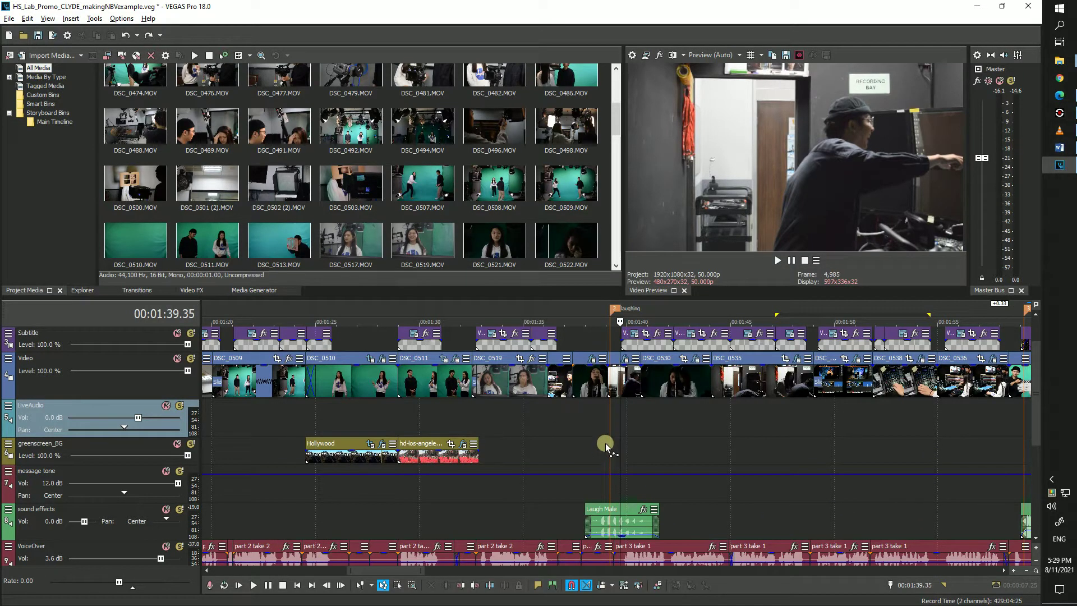
{"action": "left_click", "coordinate": [605, 443]}
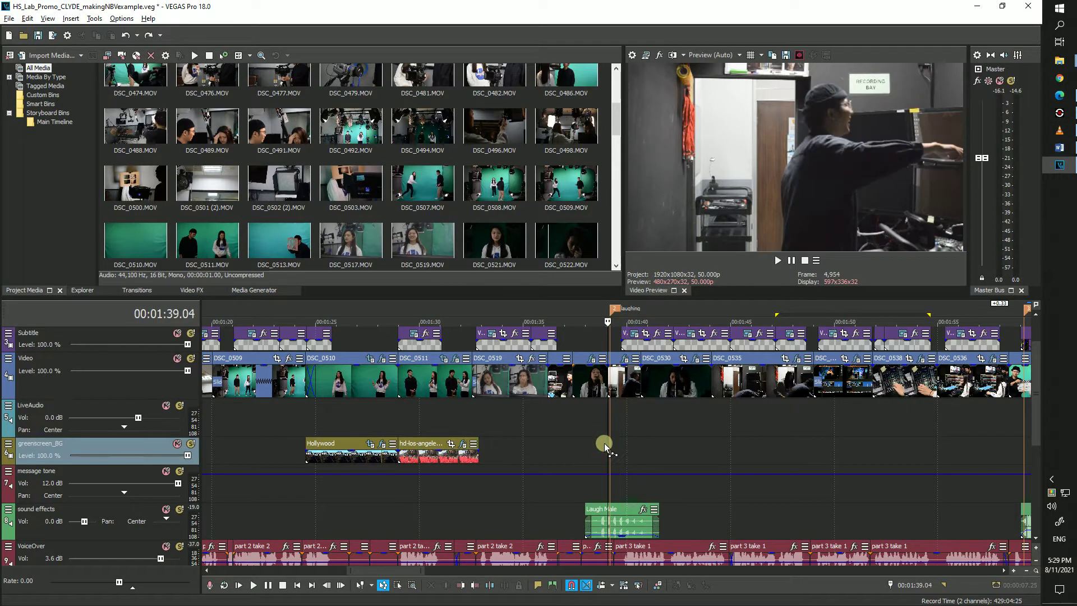
{"action": "key", "text": "space"}
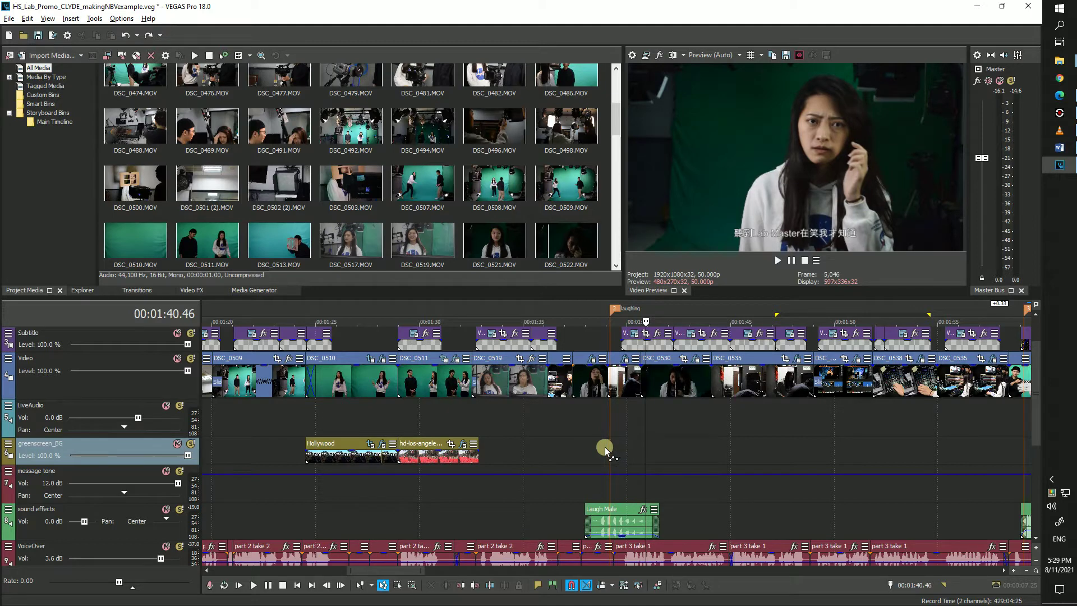
{"action": "left_click", "coordinate": [604, 446]}
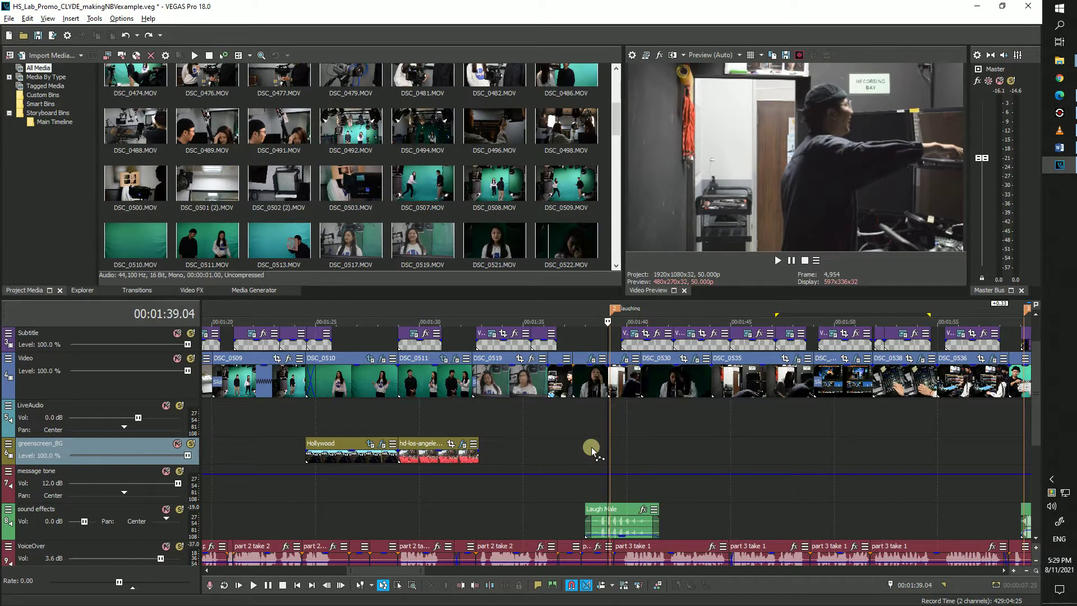
Place the playhead near the start of the first phone alert event on the message tone track
{"action": "scroll", "coordinate": [591, 447], "scroll_direction": "down", "scroll_amount": 3}
{"action": "scroll", "coordinate": [590, 447], "scroll_direction": "down", "scroll_amount": 3}
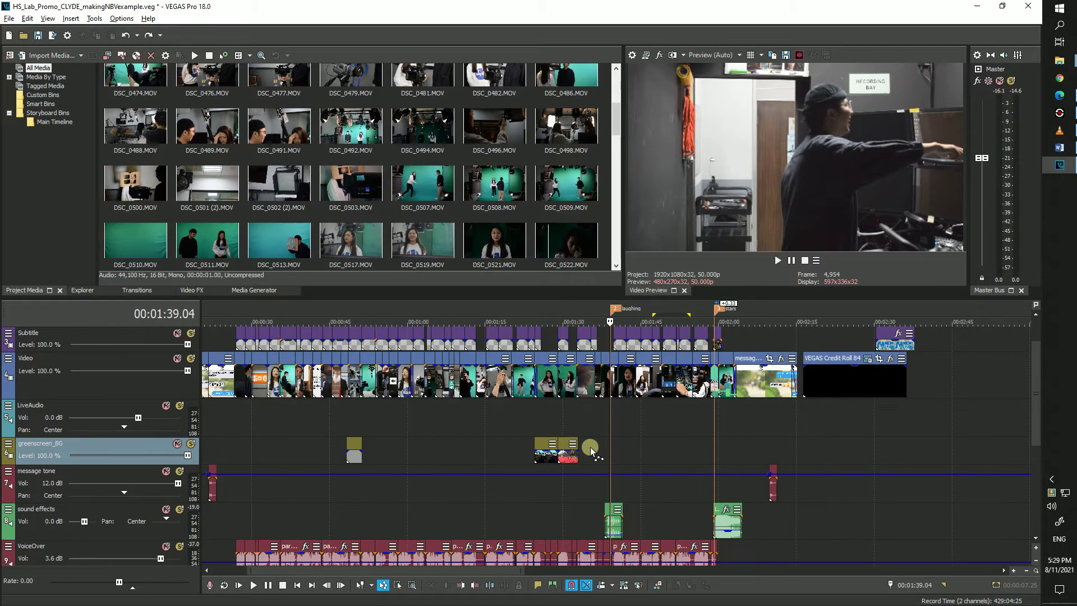
{"action": "scroll", "coordinate": [590, 446], "scroll_direction": "down", "scroll_amount": 1}
{"action": "scroll", "coordinate": [590, 447], "scroll_direction": "up", "scroll_amount": 1}
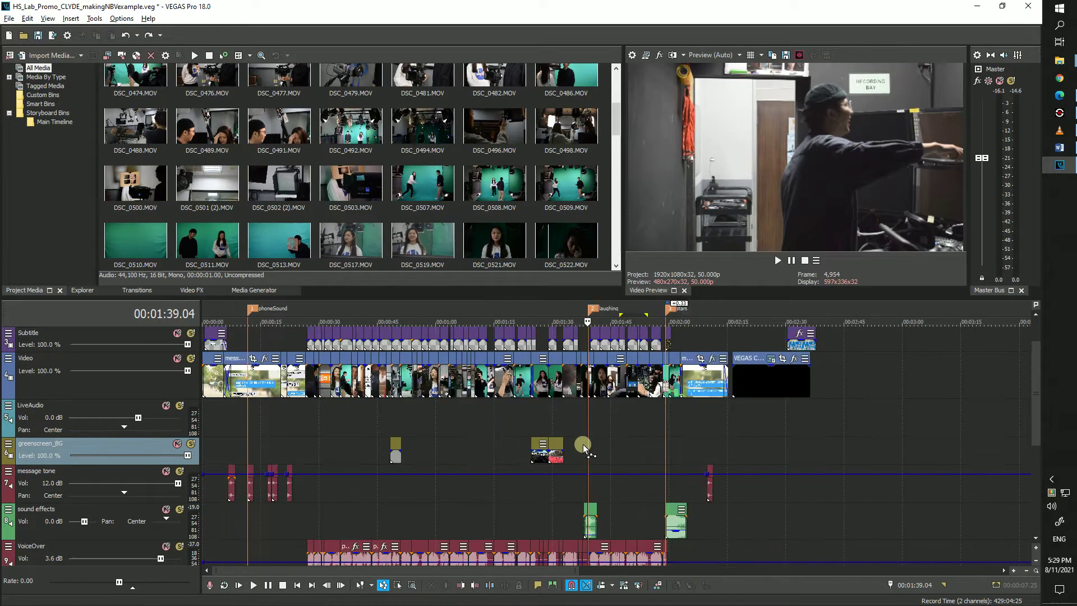
{"action": "left_click", "coordinate": [239, 422]}
{"action": "scroll", "coordinate": [236, 421], "scroll_direction": "up", "scroll_amount": 1}
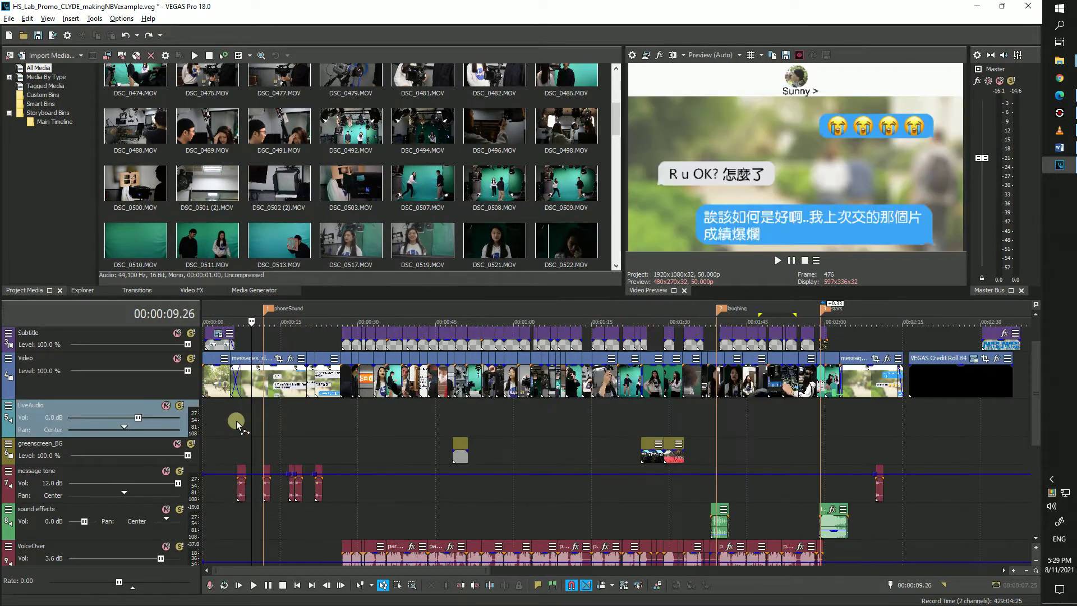
{"action": "scroll", "coordinate": [237, 421], "scroll_direction": "up", "scroll_amount": 3}
{"action": "left_click", "coordinate": [283, 432]}
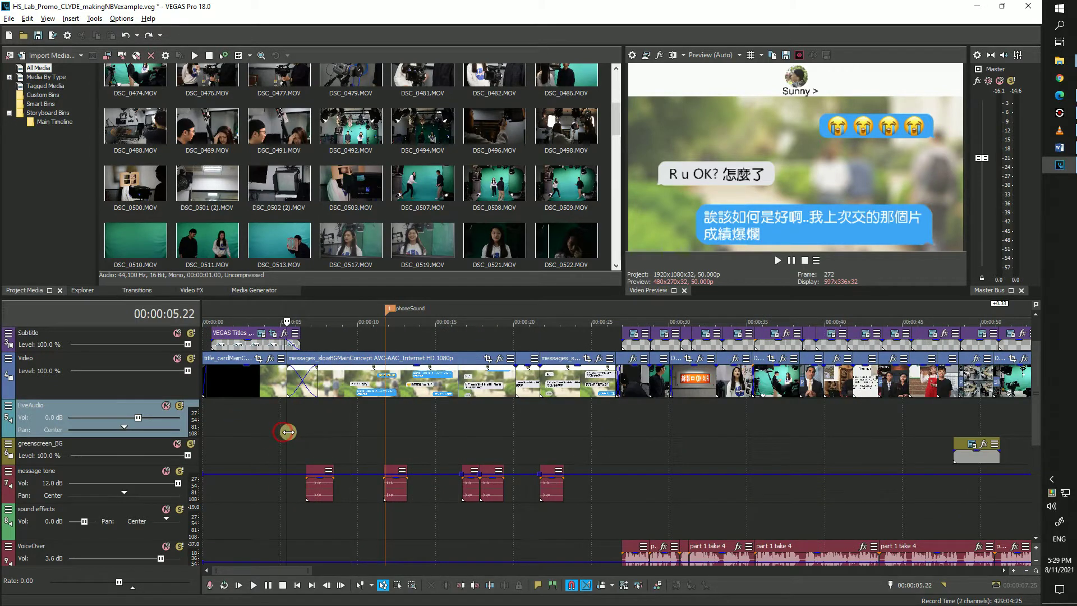
{"action": "scroll", "coordinate": [311, 430], "scroll_direction": "up", "scroll_amount": 2}
{"action": "scroll", "coordinate": [466, 428], "scroll_direction": "up", "scroll_amount": 1}
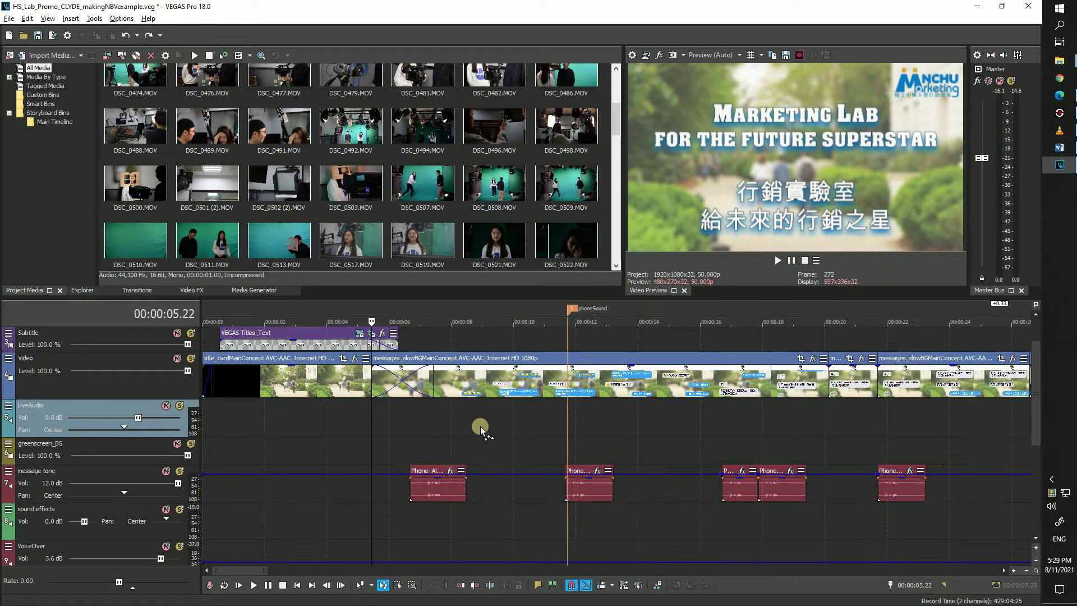
{"action": "left_click", "coordinate": [414, 416]}
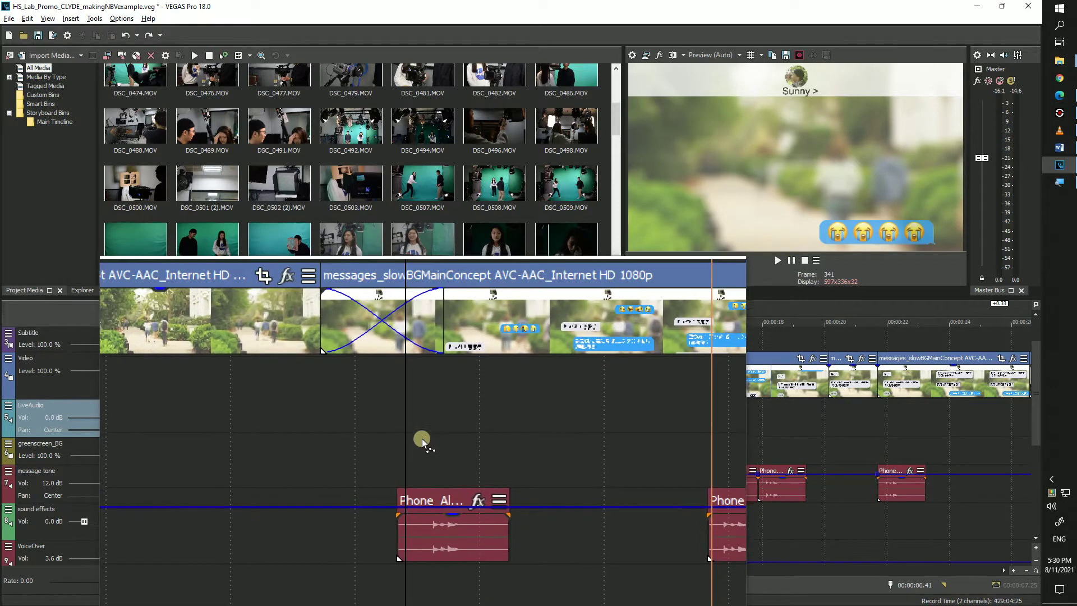
Step forward frame by frame through the first phone alert to 00:00:07.39, comparing its waveform with the message animation
{"action": "key", "text": "Right"}
{"action": "key", "text": "Right"}
{"action": "key", "text": "Right"}
{"action": "key", "text": "Right"}
{"action": "key", "text": "Right"}
{"action": "key", "text": "Right"}
{"action": "key", "text": "Right"}
{"action": "key", "text": "Right"}
{"action": "key", "text": "Right"}
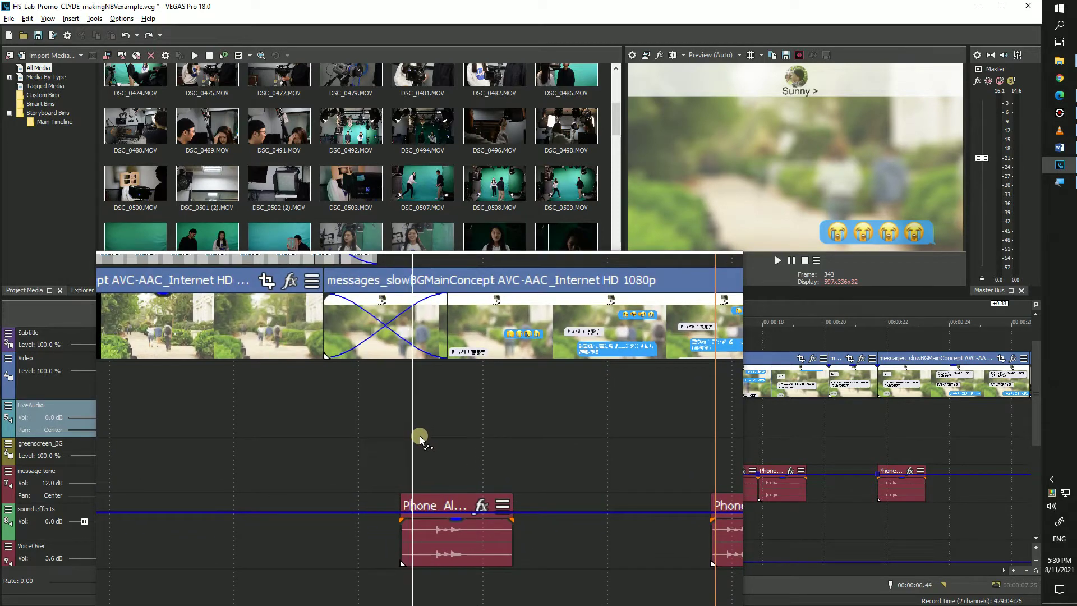
{"action": "key", "text": "Right"}
{"action": "key", "text": "Right"}
{"action": "key", "text": "Right"}
{"action": "key", "text": "Right"}
{"action": "key", "text": "Right"}
{"action": "key", "text": "Right"}
{"action": "key", "text": "Right"}
{"action": "key", "text": "Right"}
{"action": "key", "text": "Right"}
{"action": "key", "text": "Right"}
{"action": "key", "text": "Right"}
{"action": "key", "text": "Right"}
{"action": "key", "text": "Right"}
{"action": "key", "text": "Right"}
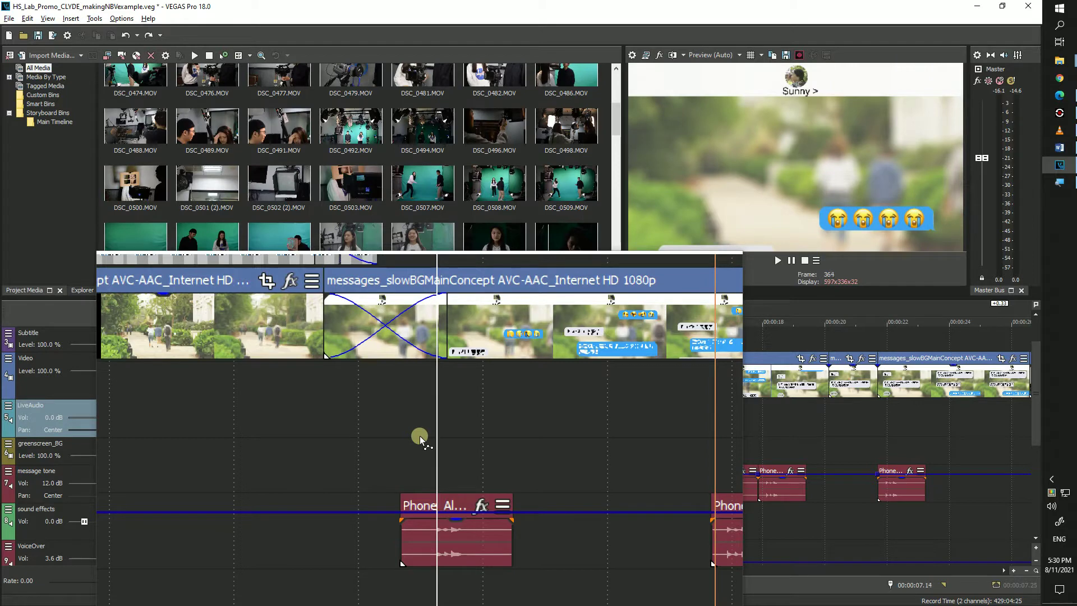
{"action": "key", "text": "Right"}
{"action": "key", "text": "Right"}
{"action": "key", "text": "Right"}
{"action": "key", "text": "Right"}
{"action": "key", "text": "Right"}
{"action": "key", "text": "Right"}
{"action": "key", "text": "Right"}
{"action": "key", "text": "Right"}
{"action": "key", "text": "Right"}
{"action": "key", "text": "Right"}
{"action": "key", "text": "Right"}
{"action": "key", "text": "Right"}
{"action": "key", "text": "Right"}
{"action": "key", "text": "Right"}
{"action": "key", "text": "Right"}
{"action": "key", "text": "Right"}
{"action": "key", "text": "Right"}
{"action": "key", "text": "Right"}
{"action": "key", "text": "Right"}
{"action": "key", "text": "Right"}
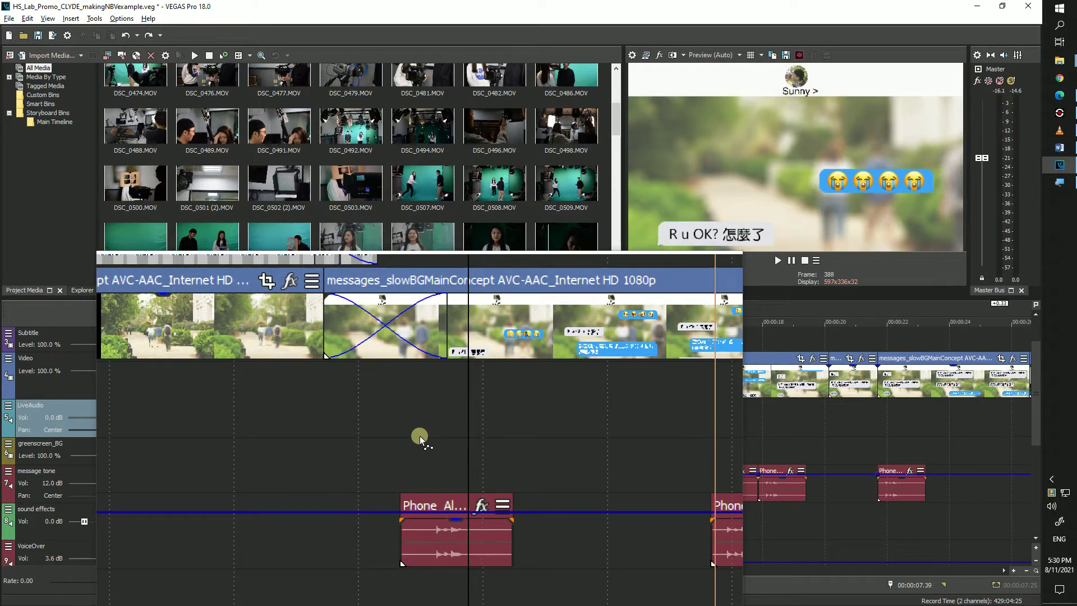
Step back frame by frame to the beginning of the first phone alert event at 00:00:06.33
{"action": "key", "text": "Left"}
{"action": "key", "text": "Left"}
{"action": "key", "text": "Left"}
{"action": "key", "text": "Left"}
{"action": "key", "text": "Left"}
{"action": "key", "text": "Left"}
{"action": "key", "text": "Left"}
{"action": "key", "text": "Left"}
{"action": "key", "text": "Left"}
{"action": "key", "text": "Left"}
{"action": "key", "text": "Left"}
{"action": "key", "text": "Left"}
{"action": "key", "text": "Left"}
{"action": "key", "text": "Left"}
{"action": "key", "text": "Left"}
{"action": "key", "text": "Left"}
{"action": "key", "text": "Left"}
{"action": "key", "text": "Left"}
{"action": "key", "text": "Left"}
{"action": "key", "text": "Left"}
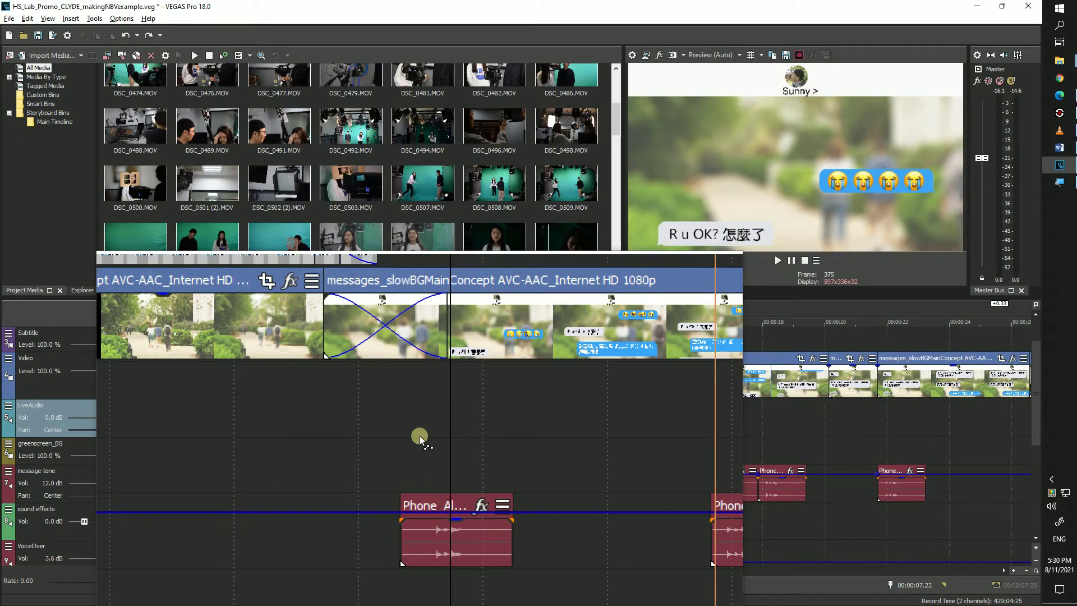
{"action": "key", "text": "Left"}
{"action": "key", "text": "Left"}
{"action": "key", "text": "Left"}
{"action": "key", "text": "Left"}
{"action": "key", "text": "Left"}
{"action": "key", "text": "Left"}
{"action": "key", "text": "Left"}
{"action": "key", "text": "Left"}
{"action": "key", "text": "Left"}
{"action": "key", "text": "Left"}
{"action": "key", "text": "Left"}
{"action": "key", "text": "Left"}
{"action": "key", "text": "Left"}
{"action": "key", "text": "Left"}
{"action": "key", "text": "Left"}
{"action": "key", "text": "Left"}
{"action": "key", "text": "Left"}
{"action": "key", "text": "Left"}
{"action": "key", "text": "Left"}
{"action": "key", "text": "Left"}
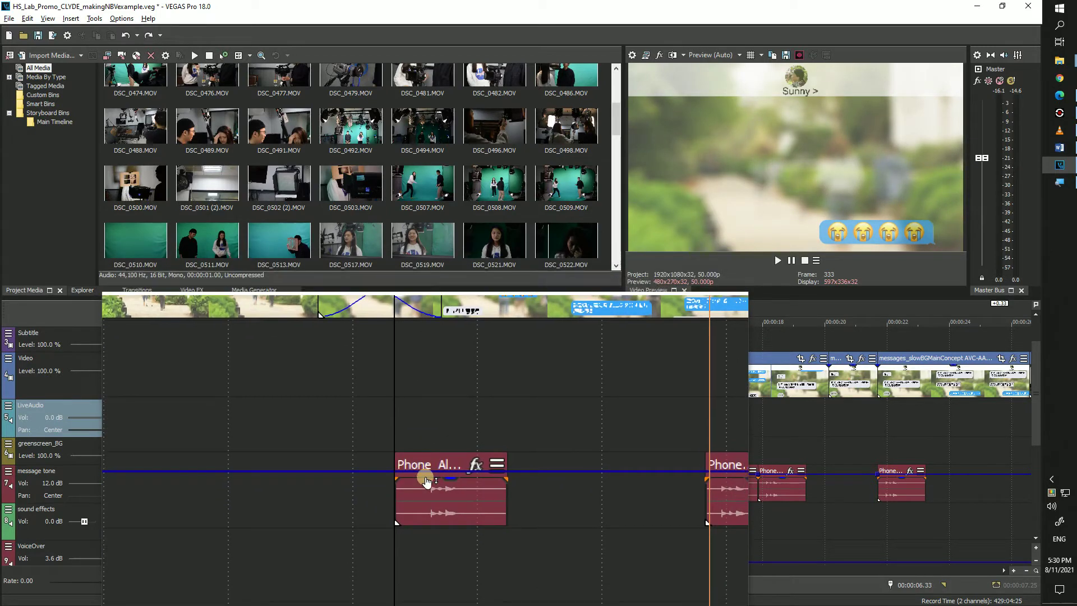
Advance frame by frame from the phone alert's start to 00:00:07.41 to examine when the message bubbles appear against the sound
{"action": "key", "text": "Right"}
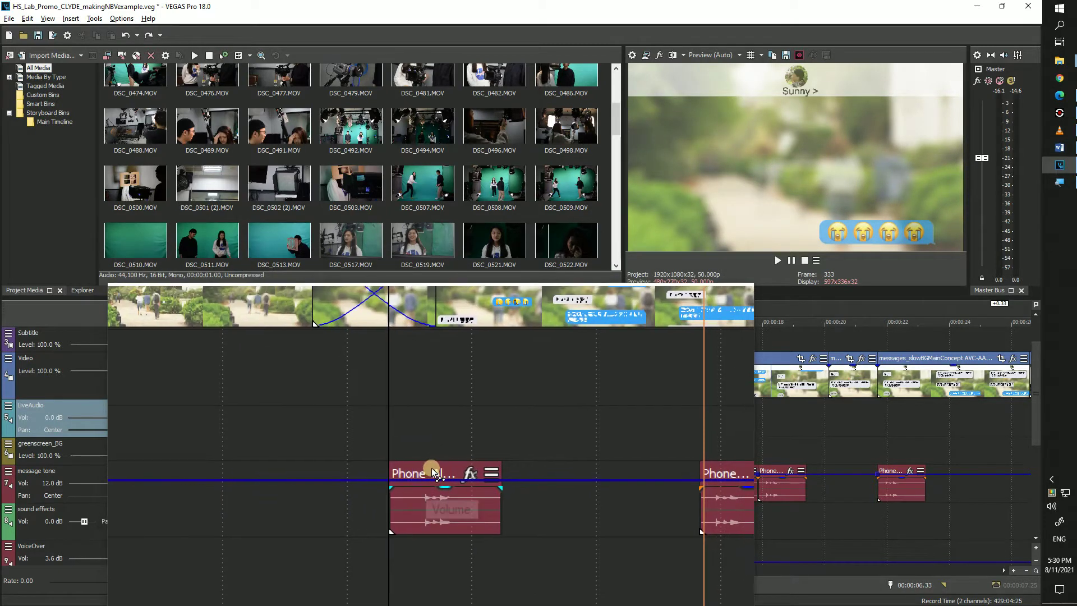
{"action": "key", "text": "Right"}
{"action": "key", "text": "Right"}
{"action": "key", "text": "Right"}
{"action": "key", "text": "Right"}
{"action": "key", "text": "Right"}
{"action": "key", "text": "Right"}
{"action": "key", "text": "Right"}
{"action": "key", "text": "Right"}
{"action": "key", "text": "Right"}
{"action": "key", "text": "Right"}
{"action": "key", "text": "Right"}
{"action": "key", "text": "Right"}
{"action": "key", "text": "Right"}
{"action": "key", "text": "Right"}
{"action": "key", "text": "Right"}
{"action": "key", "text": "Right"}
{"action": "key", "text": "Right"}
{"action": "key", "text": "Right"}
{"action": "key", "text": "Right"}
{"action": "key", "text": "Right"}
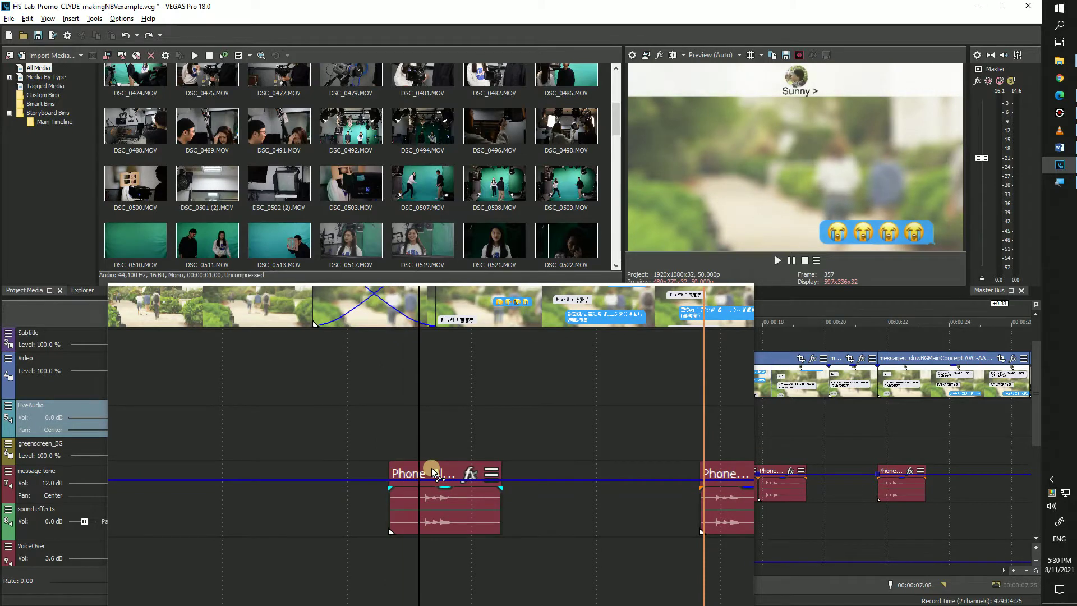
{"action": "key", "text": "Right"}
{"action": "key", "text": "Right"}
{"action": "key", "text": "Right"}
{"action": "key", "text": "Right"}
{"action": "key", "text": "Right"}
{"action": "key", "text": "Right"}
{"action": "key", "text": "Right"}
{"action": "key", "text": "Right"}
{"action": "key", "text": "Right"}
{"action": "key", "text": "Right"}
{"action": "key", "text": "Right"}
{"action": "key", "text": "Right"}
{"action": "key", "text": "Right"}
{"action": "key", "text": "Right"}
{"action": "key", "text": "Right"}
{"action": "key", "text": "Right"}
{"action": "key", "text": "Right"}
{"action": "key", "text": "Right"}
{"action": "key", "text": "Right"}
{"action": "key", "text": "Right"}
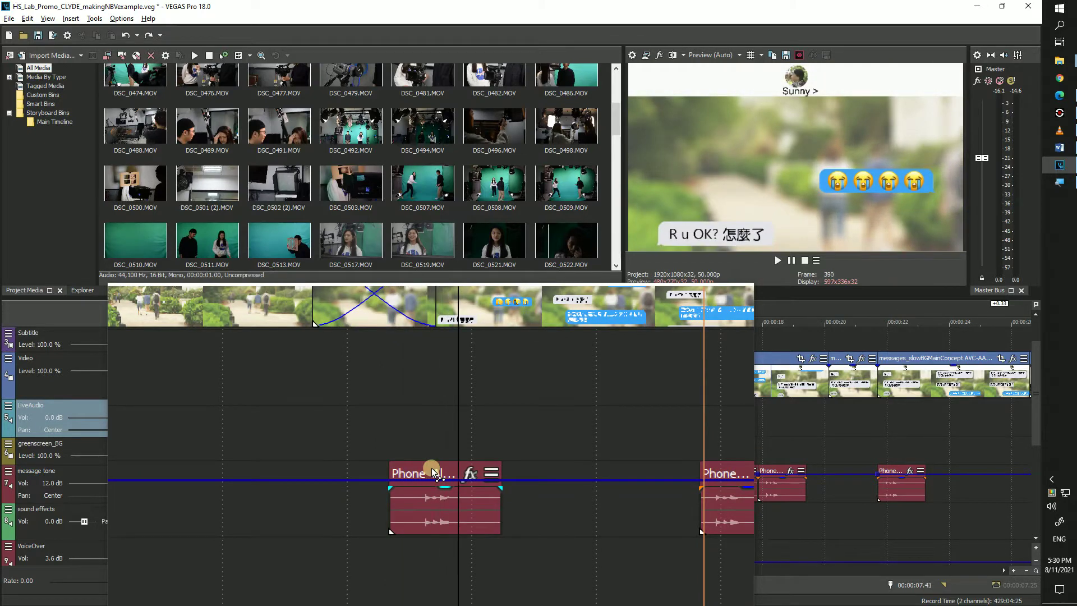
Advance frame by frame through the first phone alert to 00:00:08.23, and move the playhead to just before the second alert
{"action": "key", "text": "Right"}
{"action": "key", "text": "Right"}
{"action": "key", "text": "Right"}
{"action": "key", "text": "Right"}
{"action": "key", "text": "Right"}
{"action": "key", "text": "Right"}
{"action": "key", "text": "Right"}
{"action": "key", "text": "Right"}
{"action": "key", "text": "Right"}
{"action": "key", "text": "Right"}
{"action": "key", "text": "Right"}
{"action": "key", "text": "Right"}
{"action": "key", "text": "Right"}
{"action": "key", "text": "Right"}
{"action": "key", "text": "Right"}
{"action": "key", "text": "Right"}
{"action": "key", "text": "Right"}
{"action": "key", "text": "Right"}
{"action": "key", "text": "Right"}
{"action": "key", "text": "Right"}
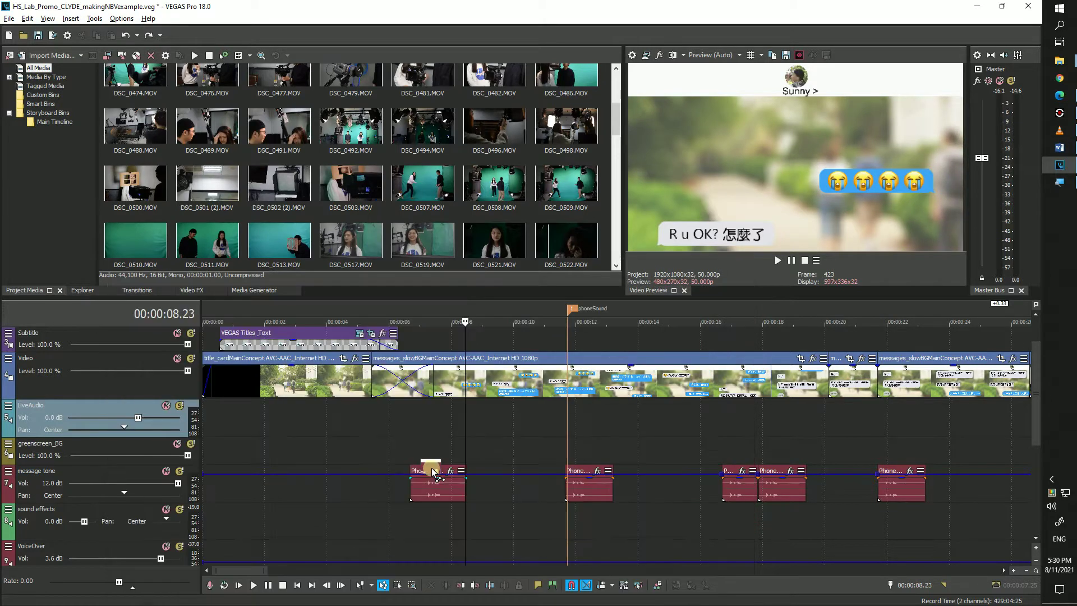
{"action": "left_click", "coordinate": [580, 429]}
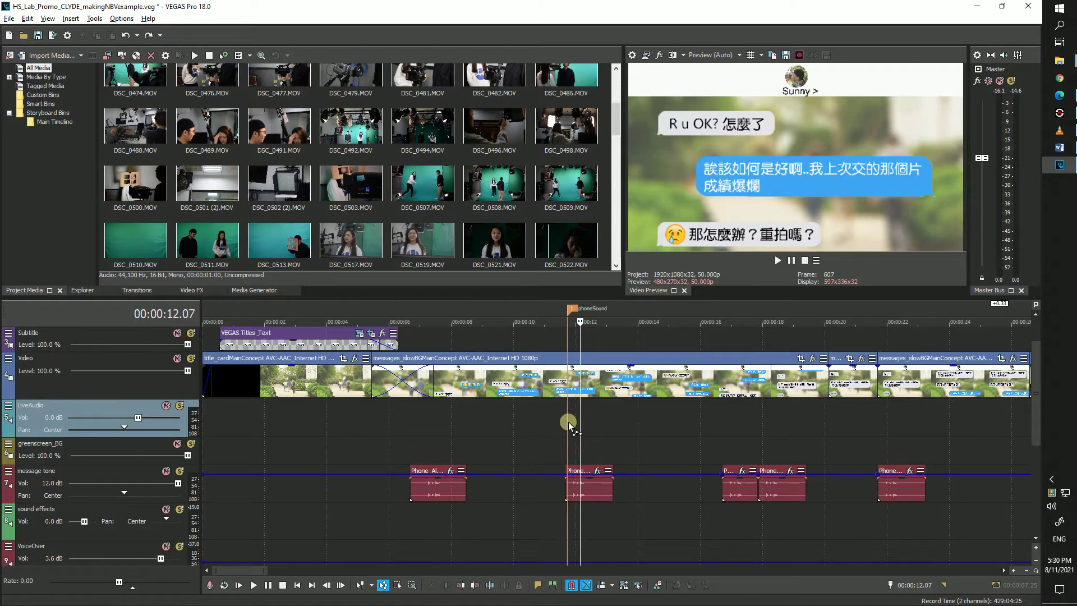
{"action": "left_click", "coordinate": [557, 428]}
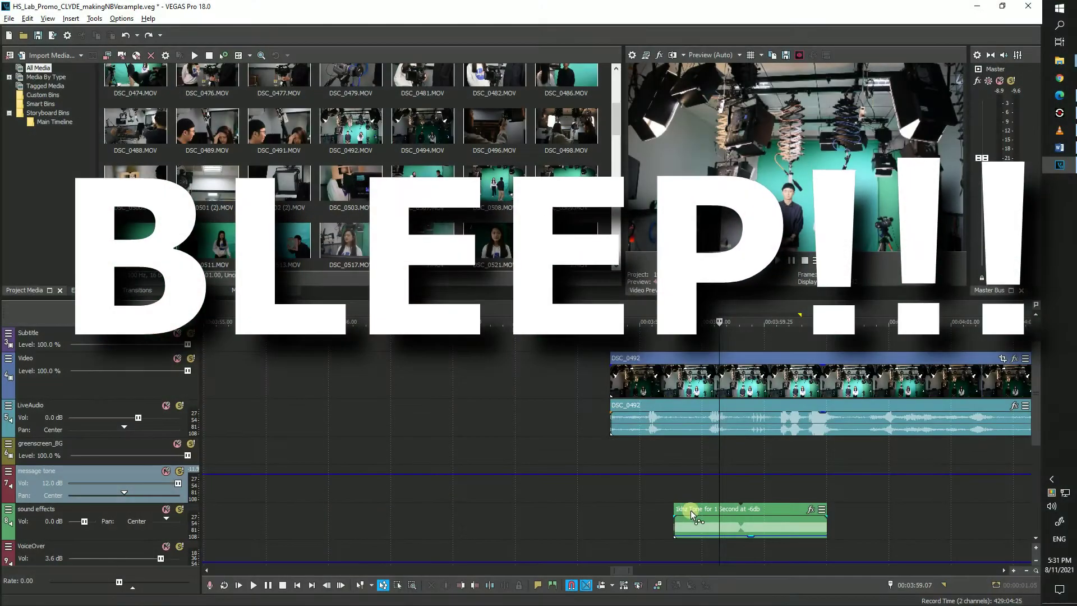
Play the DSC_0492 clip up to 00:03:59.39 to check the 1khz tone bleep against the live audio waveform
{"action": "scroll", "coordinate": [691, 510], "scroll_direction": "up", "scroll_amount": 3}
{"action": "scroll", "coordinate": [696, 505], "scroll_direction": "up", "scroll_amount": 2}
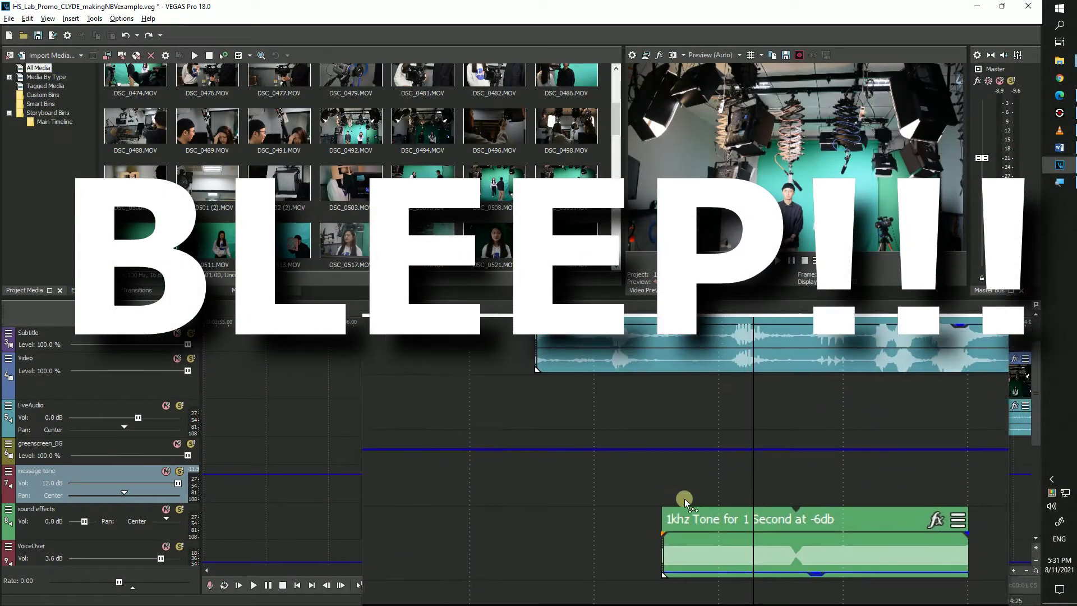
{"action": "key", "text": "space"}
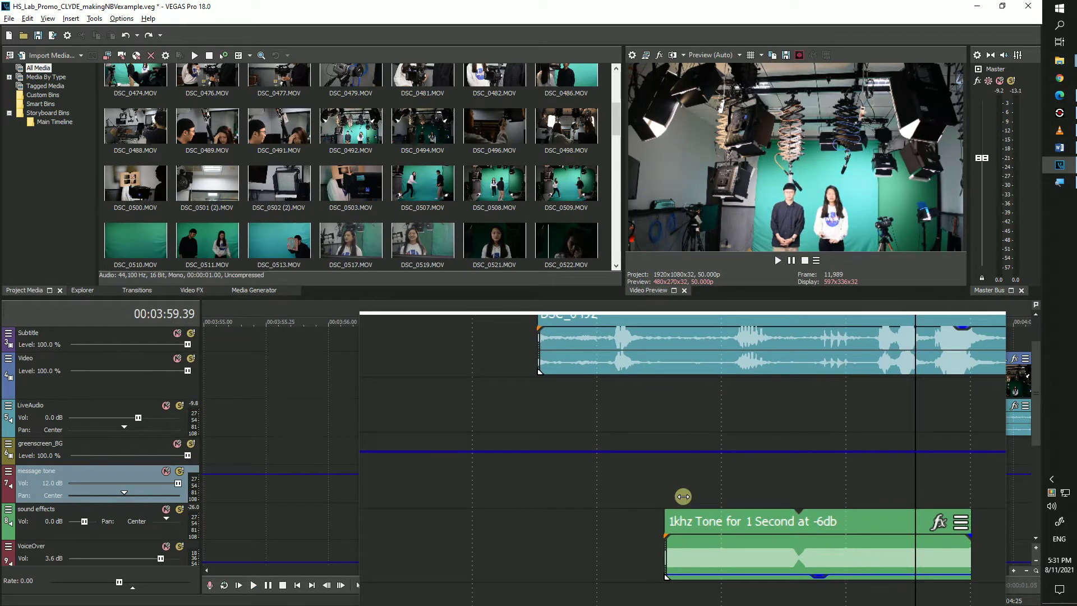
{"action": "scroll", "coordinate": [683, 497], "scroll_direction": "down", "scroll_amount": 3}
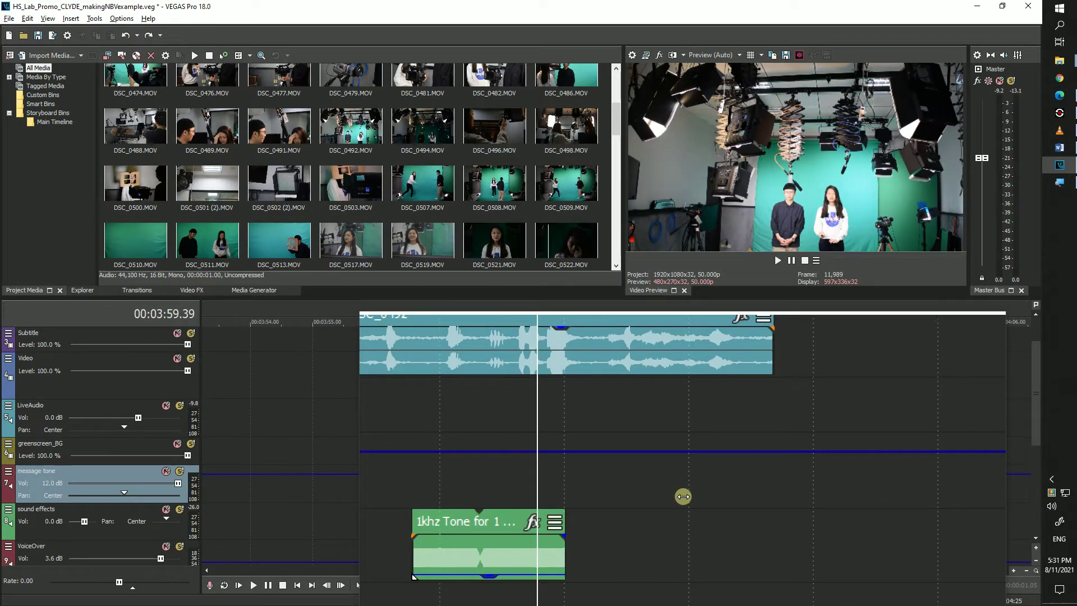
{"action": "scroll", "coordinate": [683, 496], "scroll_direction": "down", "scroll_amount": 2}
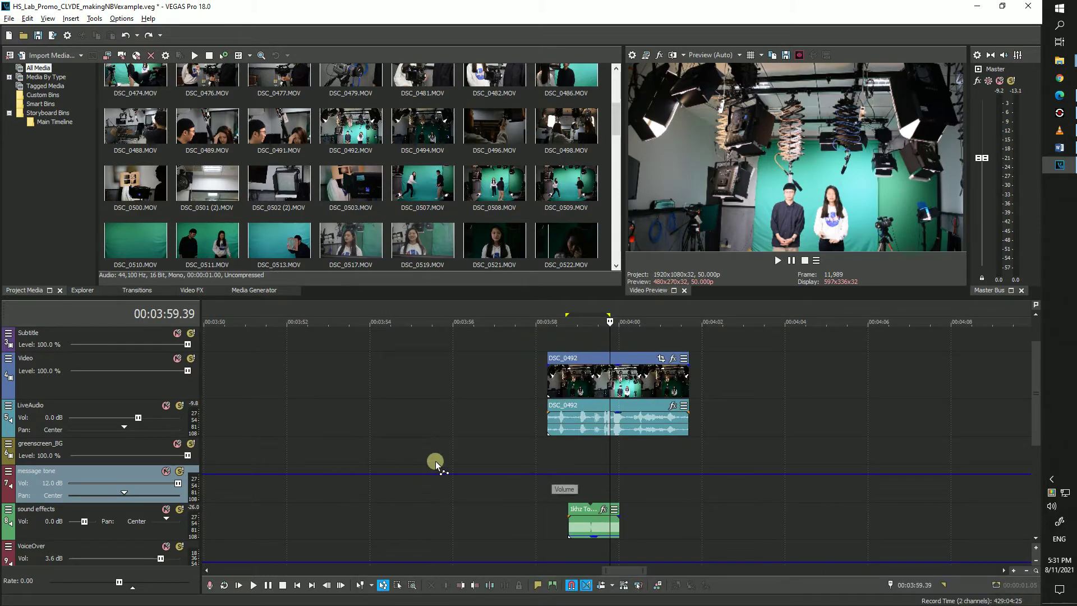
Place the playhead at 00:01:59.08 by the stars marker, near the start of the crowd applause event
{"action": "scroll", "coordinate": [435, 461], "scroll_direction": "down", "scroll_amount": 7}
{"action": "left_click", "coordinate": [418, 437]}
{"action": "scroll", "coordinate": [420, 437], "scroll_direction": "up", "scroll_amount": 7}
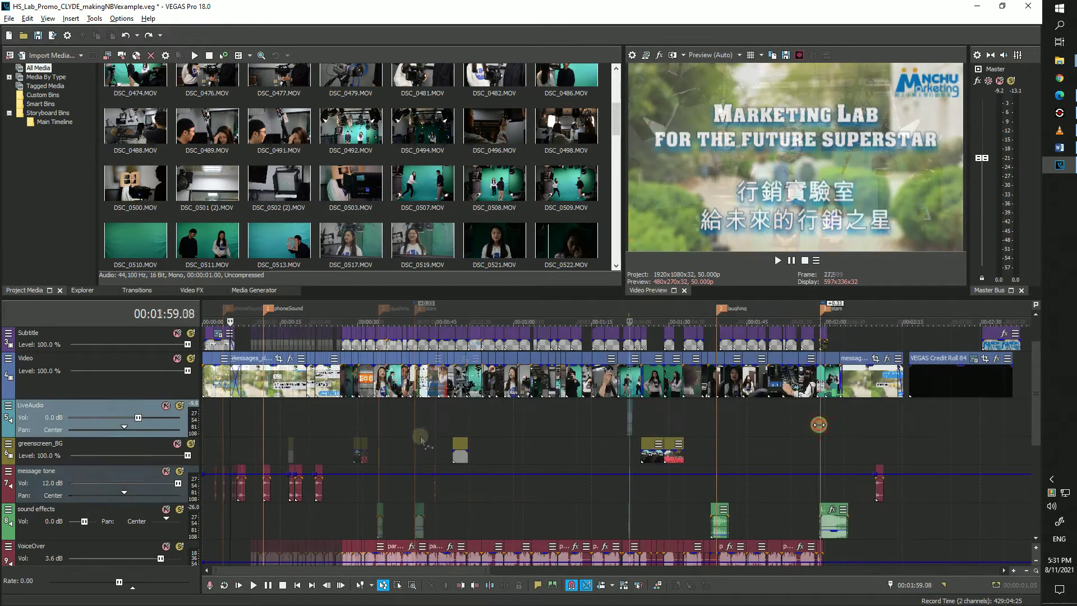
Step back frame by frame from the stars marker to examine the picture just before the crowd applause
{"action": "key", "text": "Left"}
{"action": "key", "text": "Left"}
{"action": "key", "text": "Left"}
{"action": "key", "text": "Left"}
{"action": "key", "text": "Left"}
{"action": "key", "text": "Left"}
{"action": "key", "text": "Left"}
{"action": "key", "text": "Left"}
{"action": "key", "text": "Left"}
{"action": "key", "text": "Left"}
{"action": "key", "text": "Left"}
{"action": "key", "text": "Left"}
{"action": "key", "text": "Left"}
{"action": "key", "text": "Left"}
{"action": "key", "text": "Left"}
{"action": "key", "text": "Left"}
{"action": "key", "text": "Left"}
{"action": "key", "text": "Left"}
{"action": "key", "text": "Left"}
{"action": "key", "text": "Left"}
Advance frame by frame to 00:01:59.38, comparing the sparkling stars overlay with the start of the crowd applause
{"action": "key", "text": "Right"}
{"action": "key", "text": "Right"}
{"action": "key", "text": "Right"}
{"action": "key", "text": "Right"}
{"action": "key", "text": "Right"}
{"action": "key", "text": "Right"}
{"action": "key", "text": "Right"}
{"action": "key", "text": "Right"}
{"action": "key", "text": "Right"}
{"action": "key", "text": "Right"}
{"action": "key", "text": "Right"}
{"action": "key", "text": "Right"}
{"action": "key", "text": "Right"}
{"action": "key", "text": "Right"}
{"action": "key", "text": "Right"}
{"action": "key", "text": "Right"}
{"action": "key", "text": "Right"}
{"action": "key", "text": "Right"}
{"action": "key", "text": "Right"}
{"action": "key", "text": "Right"}
{"action": "key", "text": "Right"}
{"action": "key", "text": "Right"}
{"action": "key", "text": "Right"}
{"action": "key", "text": "Right"}
{"action": "key", "text": "Right"}
{"action": "key", "text": "Right"}
{"action": "key", "text": "Right"}
{"action": "key", "text": "Right"}
{"action": "key", "text": "Right"}
{"action": "key", "text": "Right"}
{"action": "key", "text": "Right"}
{"action": "key", "text": "Right"}
{"action": "key", "text": "Right"}
{"action": "key", "text": "Right"}
{"action": "key", "text": "Right"}
{"action": "key", "text": "Right"}
{"action": "key", "text": "Right"}
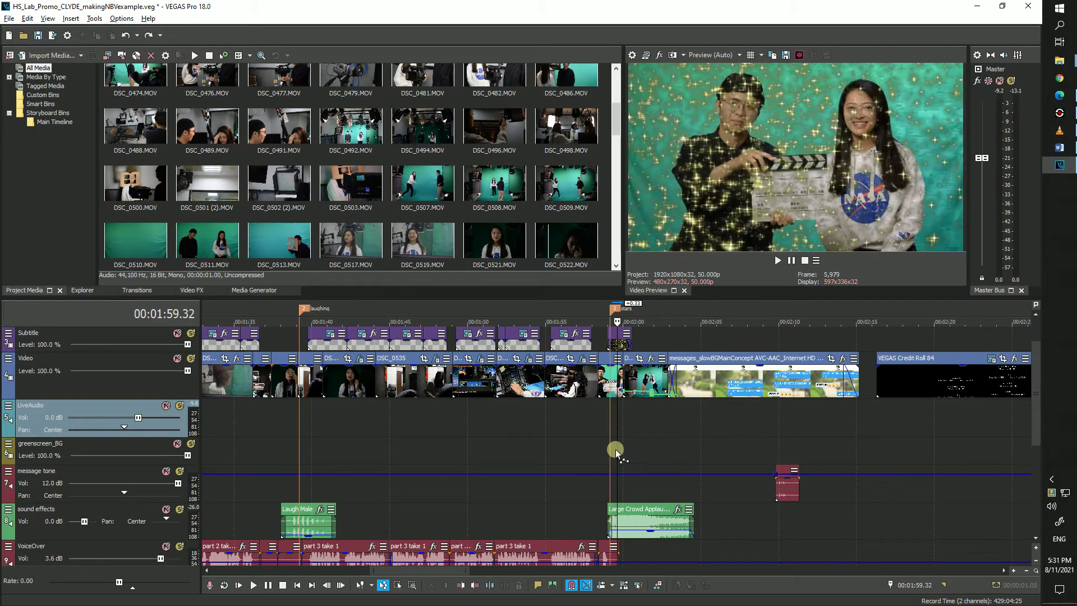
{"action": "key", "text": "Right"}
{"action": "key", "text": "Right"}
{"action": "key", "text": "Right"}
{"action": "key", "text": "Right"}
{"action": "key", "text": "Right"}
{"action": "key", "text": "Right"}
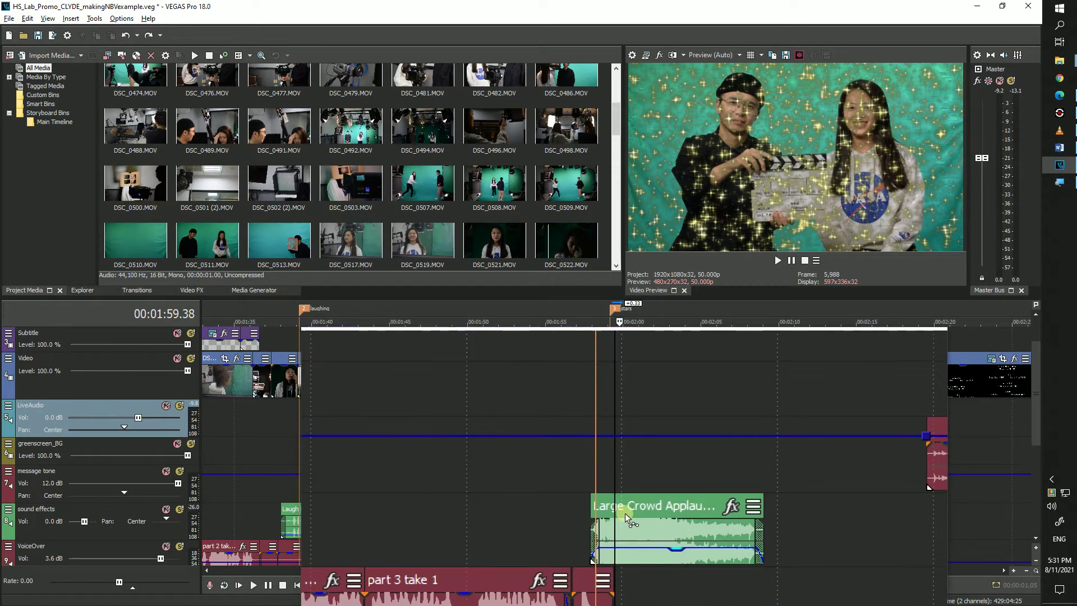
Play the crowd applause section past 00:02:01.01, and step back frame by frame to 00:02:00.03 to examine its timing against the stars
{"action": "key", "text": "space"}
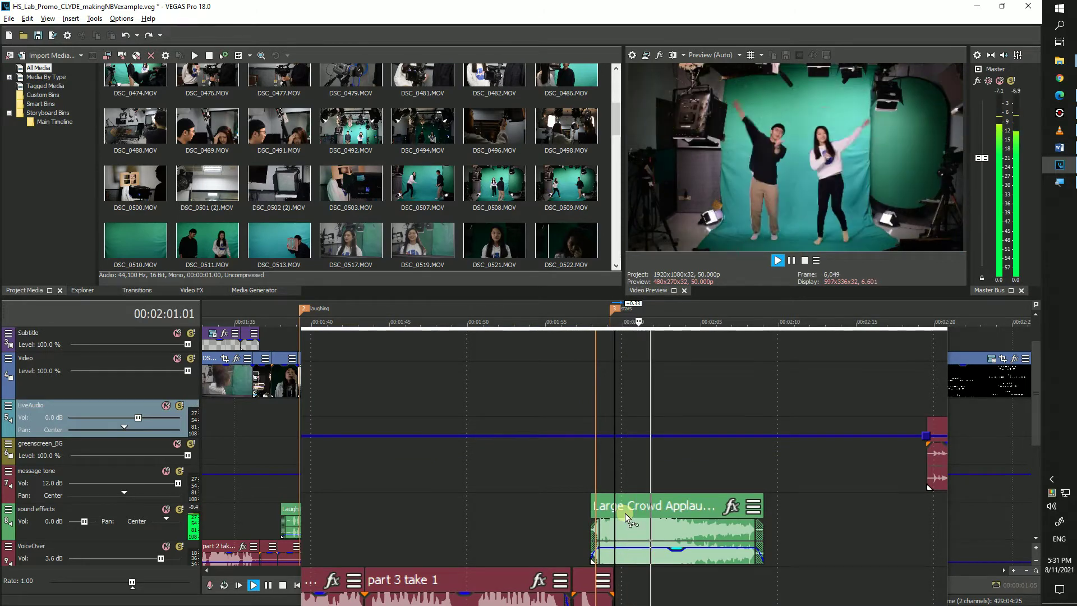
{"action": "key", "text": "space"}
{"action": "key", "text": "Left"}
{"action": "key", "text": "Left"}
{"action": "key", "text": "Left"}
{"action": "key", "text": "Left"}
{"action": "key", "text": "Left"}
{"action": "key", "text": "Left"}
{"action": "key", "text": "Left"}
{"action": "key", "text": "Left"}
{"action": "key", "text": "Left"}
{"action": "key", "text": "Left"}
{"action": "key", "text": "Left"}
{"action": "key", "text": "Left"}
{"action": "key", "text": "Left"}
{"action": "key", "text": "Left"}
{"action": "key", "text": "Left"}
{"action": "key", "text": "Left"}
{"action": "key", "text": "Left"}
{"action": "key", "text": "Left"}
{"action": "key", "text": "Left"}
{"action": "key", "text": "Left"}
{"action": "key", "text": "Left"}
{"action": "key", "text": "Left"}
{"action": "key", "text": "Left"}
{"action": "key", "text": "Left"}
{"action": "key", "text": "Left"}
{"action": "key", "text": "Left"}
{"action": "key", "text": "Left"}
{"action": "key", "text": "Left"}
{"action": "key", "text": "Left"}
{"action": "key", "text": "Left"}
{"action": "key", "text": "Left"}
{"action": "key", "text": "Left"}
{"action": "key", "text": "Left"}
{"action": "key", "text": "Left"}
{"action": "key", "text": "Left"}
{"action": "key", "text": "Left"}
{"action": "key", "text": "Left"}
{"action": "key", "text": "Left"}
{"action": "key", "text": "Left"}
{"action": "key", "text": "Left"}
{"action": "key", "text": "Left"}
{"action": "key", "text": "Left"}
{"action": "key", "text": "Left"}
{"action": "key", "text": "Left"}
{"action": "key", "text": "Left"}
{"action": "key", "text": "Left"}
{"action": "key", "text": "Left"}
{"action": "key", "text": "Left"}
{"action": "key", "text": "Left"}
{"action": "key", "text": "Left"}
{"action": "key", "text": "Left"}
{"action": "key", "text": "Left"}
{"action": "key", "text": "Left"}
{"action": "key", "text": "Left"}
{"action": "key", "text": "Left"}
{"action": "key", "text": "Left"}
{"action": "key", "text": "Left"}
{"action": "key", "text": "Left"}
{"action": "key", "text": "Left"}
{"action": "key", "text": "Left"}
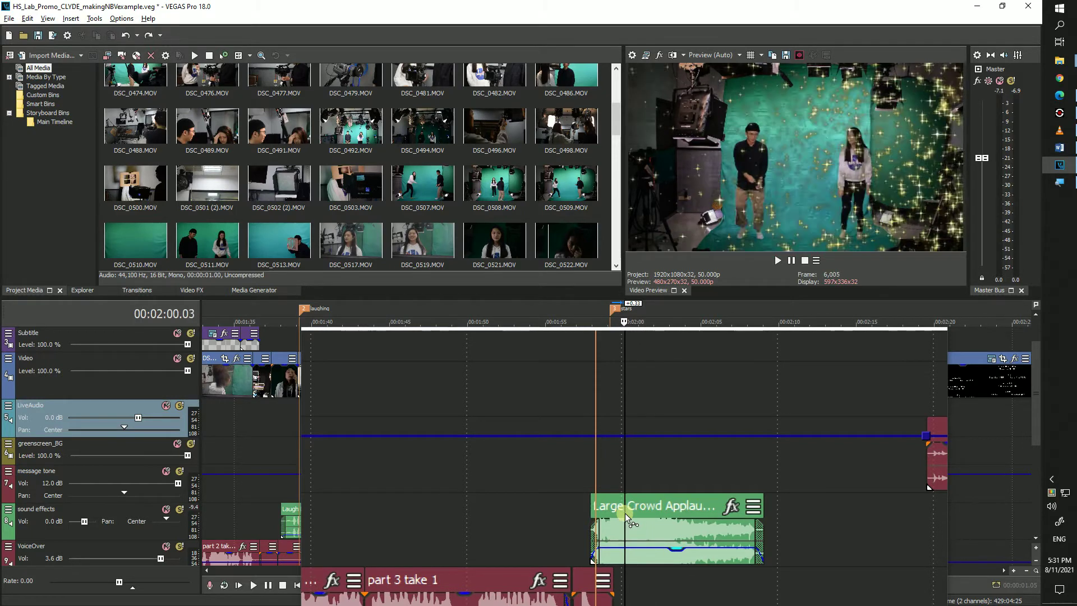
Step back frame by frame to 00:01:59.32 to examine the stars picture near the start of the crowd applause
{"action": "key", "text": "Left"}
{"action": "key", "text": "Left"}
{"action": "key", "text": "Left"}
{"action": "key", "text": "Left"}
{"action": "key", "text": "Left"}
{"action": "key", "text": "Left"}
{"action": "key", "text": "Left"}
{"action": "key", "text": "Left"}
{"action": "key", "text": "Left"}
{"action": "key", "text": "Left"}
{"action": "key", "text": "Left"}
{"action": "key", "text": "Left"}
{"action": "key", "text": "Left"}
{"action": "key", "text": "Left"}
{"action": "key", "text": "Left"}
{"action": "key", "text": "Left"}
{"action": "key", "text": "Left"}
{"action": "key", "text": "Left"}
{"action": "key", "text": "Left"}
{"action": "key", "text": "Left"}
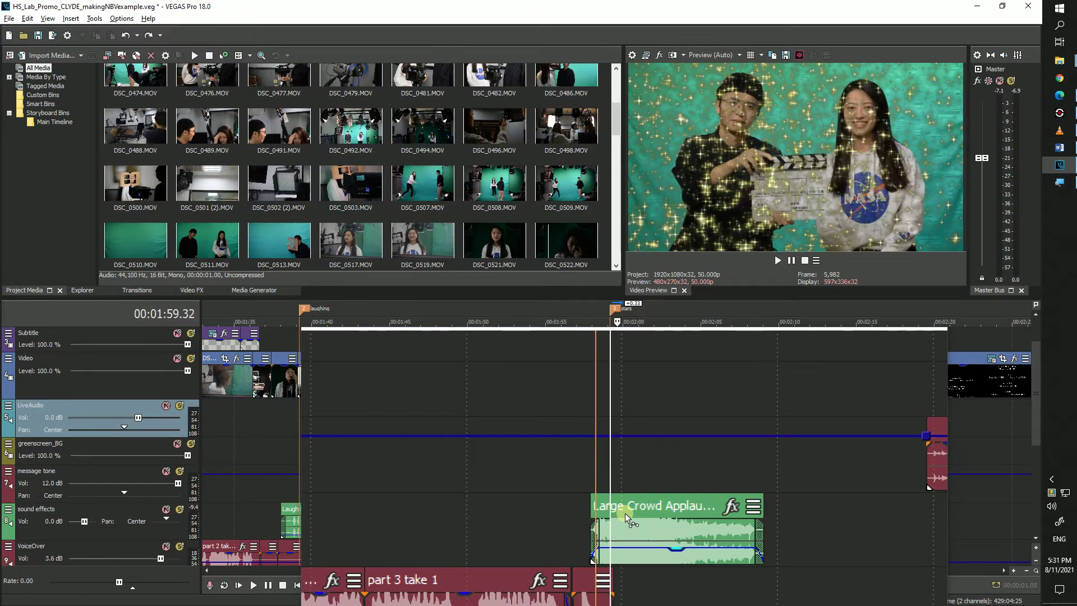
Place the playhead at 00:03:59.38 on the DSC_0492 clip beyond the credit roll, above the 1khz tone event
{"action": "scroll", "coordinate": [665, 511], "scroll_direction": "down", "scroll_amount": 10}
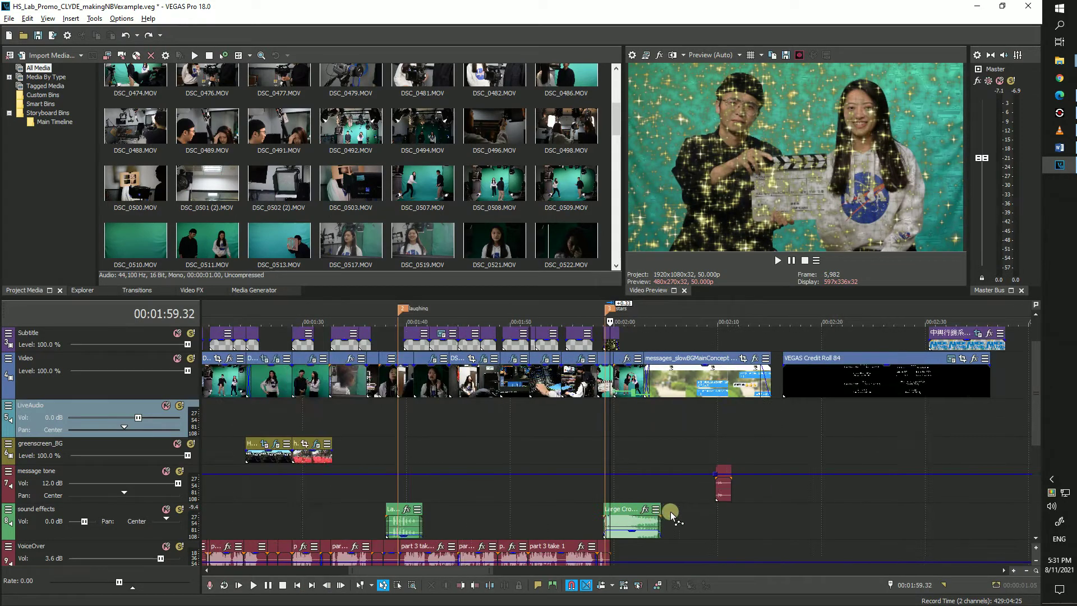
{"action": "left_click", "coordinate": [671, 462]}
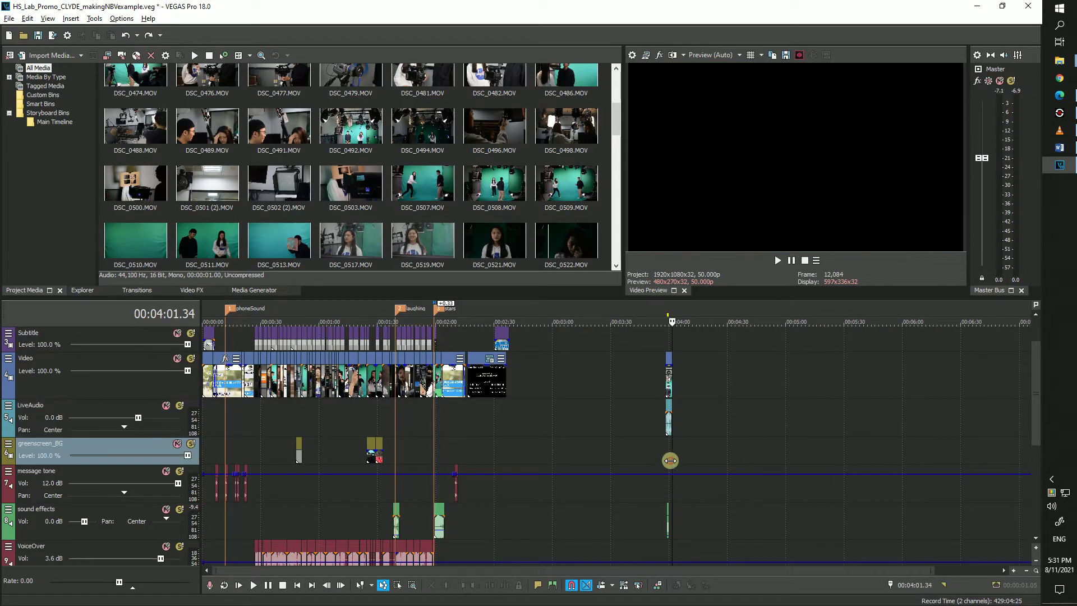
{"action": "scroll", "coordinate": [670, 460], "scroll_direction": "up", "scroll_amount": 15}
{"action": "scroll", "coordinate": [601, 462], "scroll_direction": "down", "scroll_amount": 4}
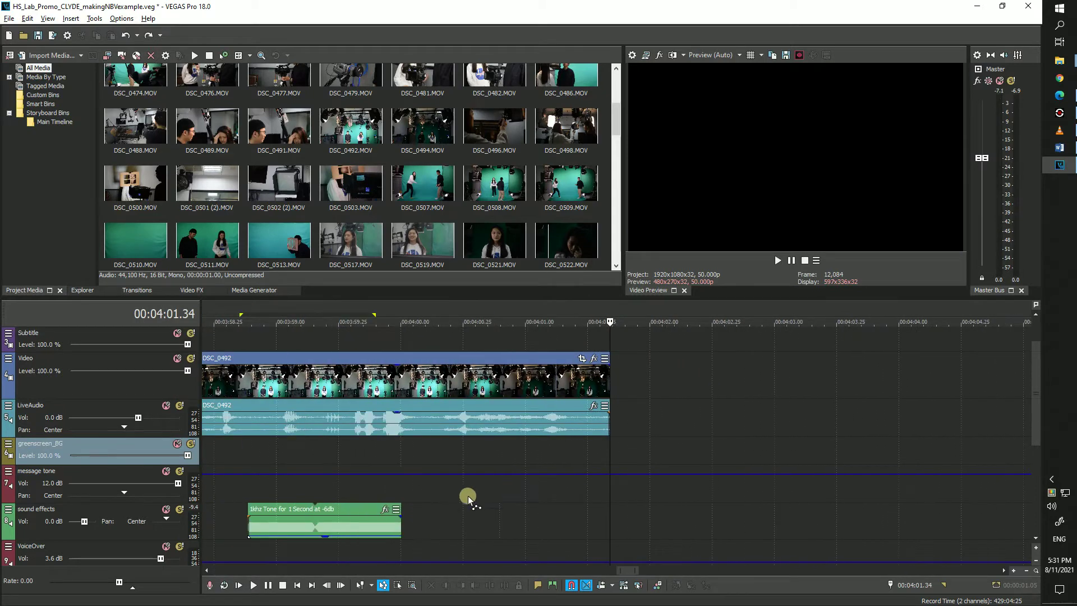
{"action": "left_click", "coordinate": [371, 447]}
{"action": "scroll", "coordinate": [371, 446], "scroll_direction": "up", "scroll_amount": 2}
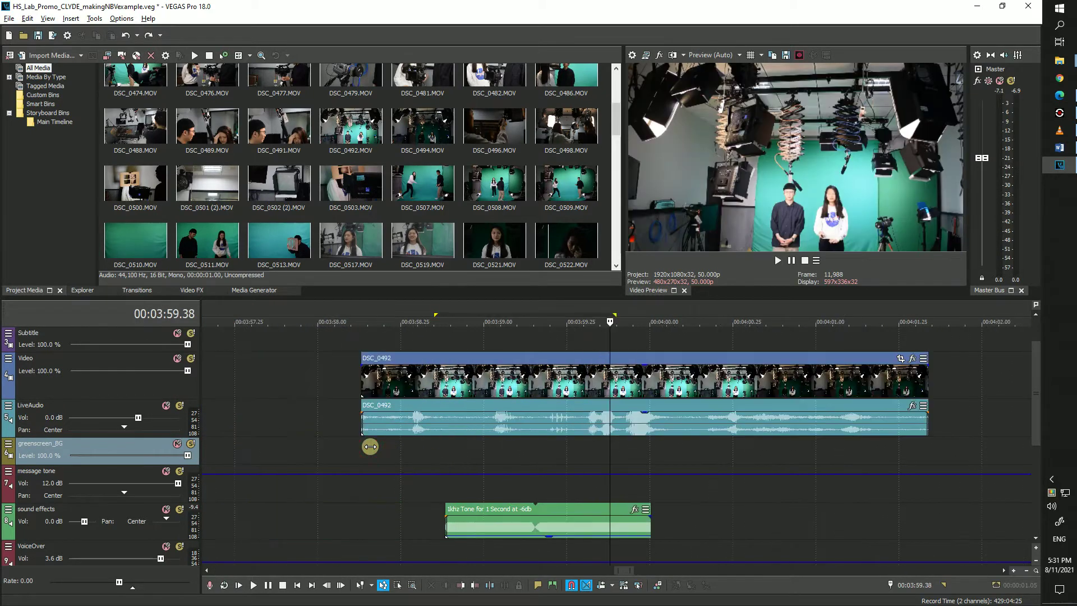
Adjust the gain of the 1khz tone event and shorten it to a brief bleep beneath the DSC_0492 audio near 00:03:59.25
{"action": "left_click", "coordinate": [549, 538]}
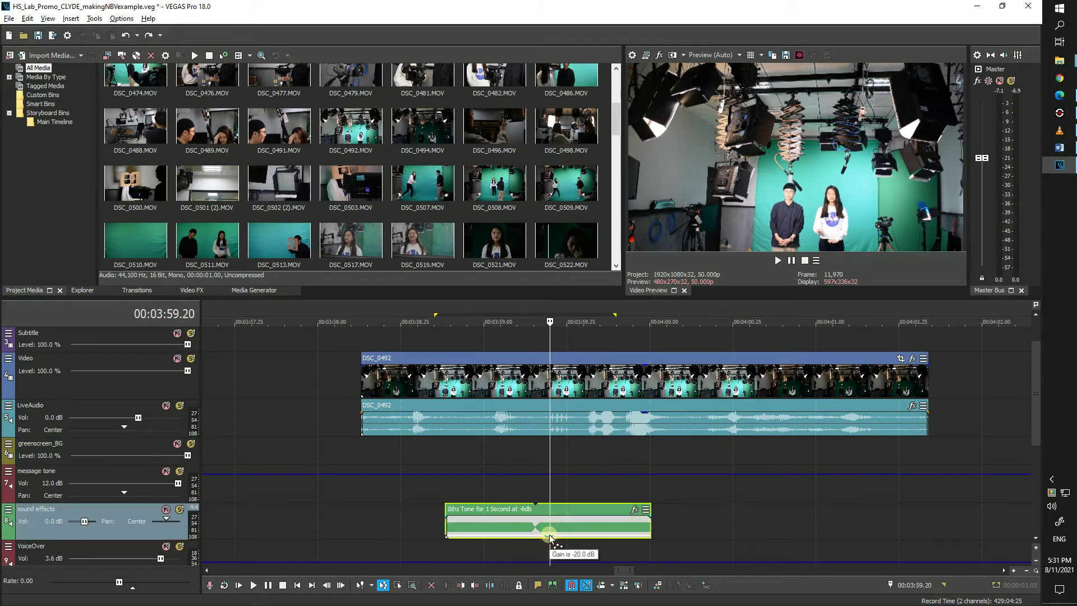
{"action": "left_click", "coordinate": [370, 588]}
{"action": "left_click", "coordinate": [370, 587]}
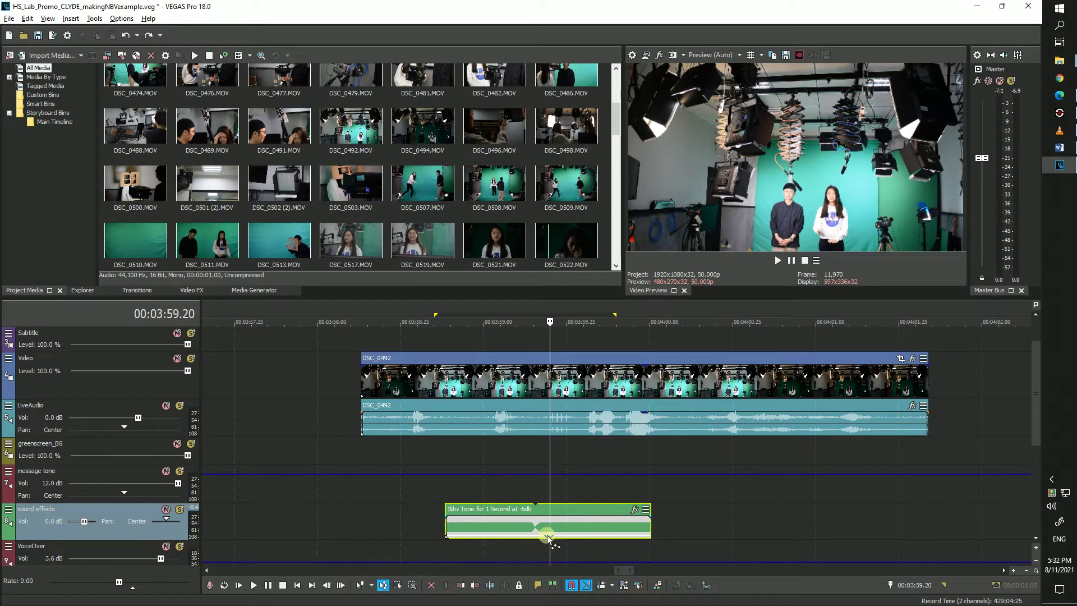
{"action": "left_click", "coordinate": [364, 585]}
{"action": "left_click", "coordinate": [362, 585]}
{"action": "left_click_drag", "start_coordinate": [549, 540], "coordinate": [538, 519]}
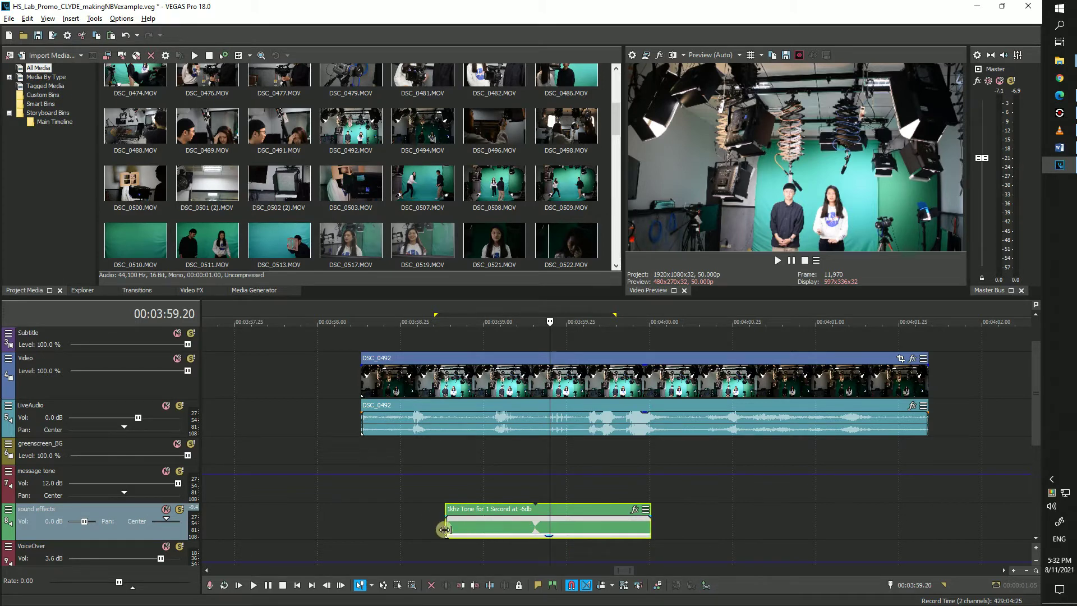
{"action": "left_click_drag", "start_coordinate": [445, 529], "coordinate": [601, 510]}
{"action": "key", "text": "ctrl+d"}
Insert a volume envelope on the LiveAudio track holding the DSC_0492 audio
{"action": "left_click", "coordinate": [600, 423]}
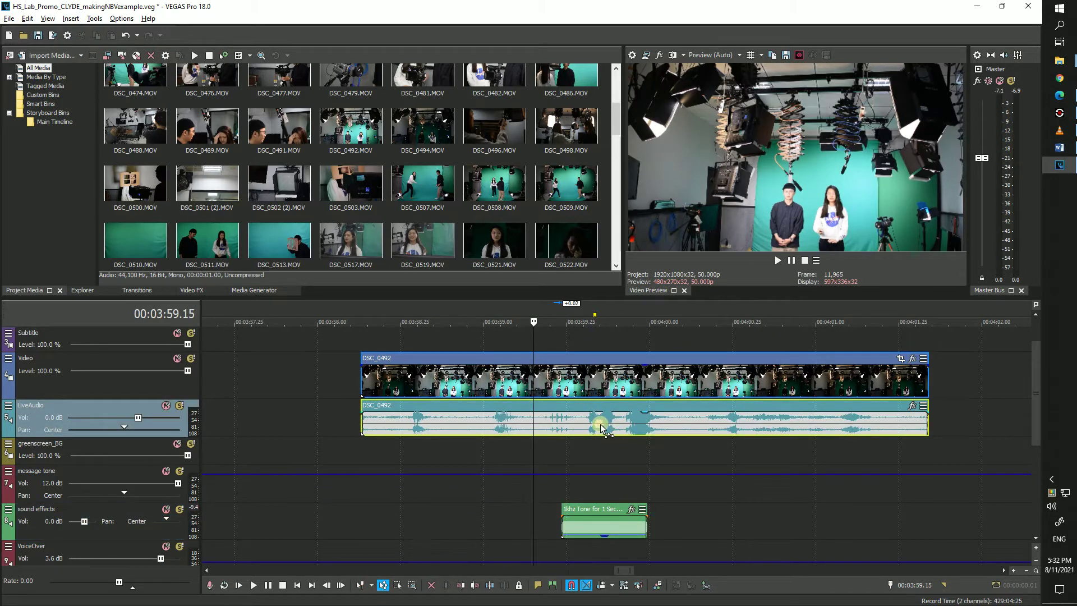
{"action": "right_click", "coordinate": [601, 423]}
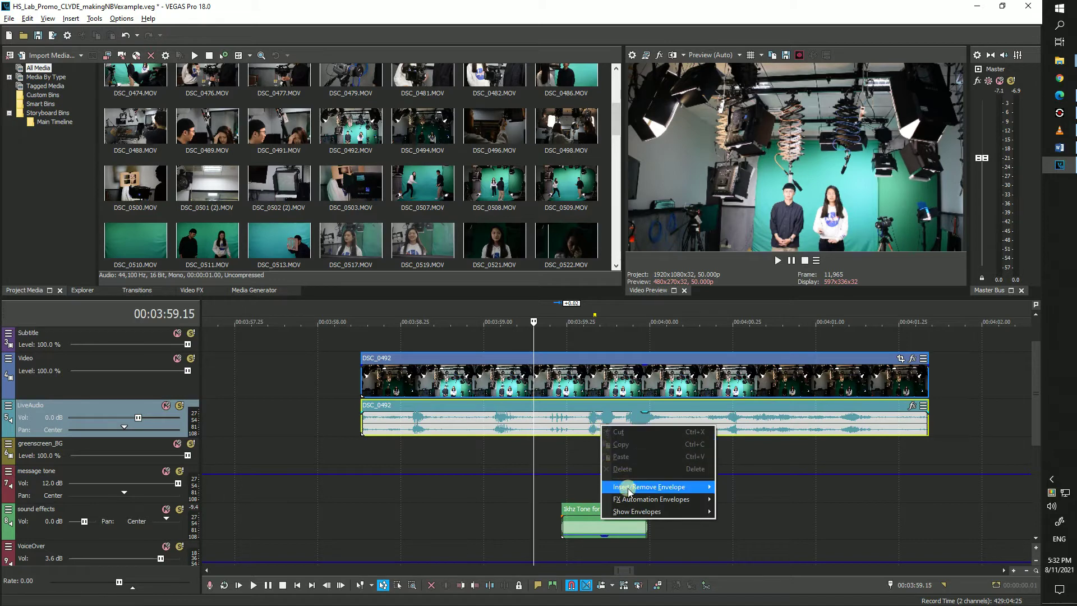
{"action": "mouse_move", "coordinate": [628, 490]}
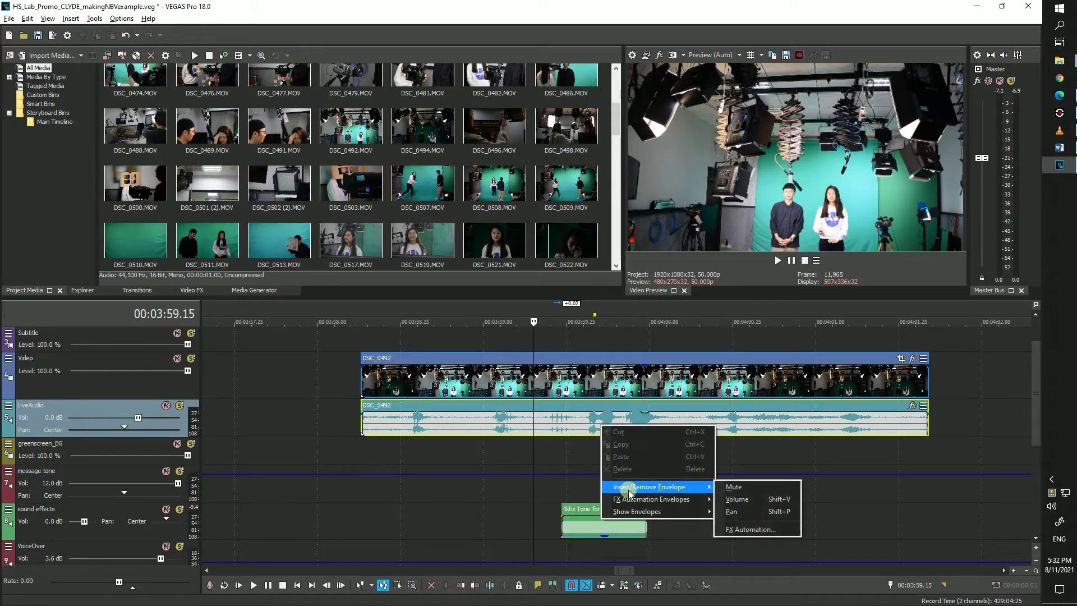
{"action": "left_click", "coordinate": [739, 499]}
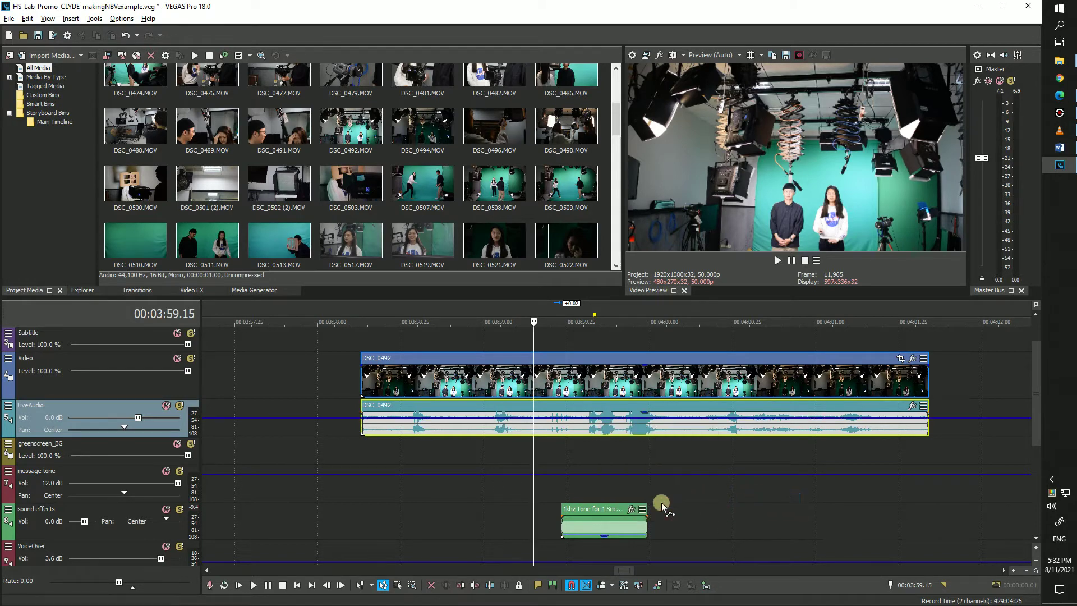
Add envelope points at 00:03:59.03, 00:03:59.08 and 00:03:59.06 on LiveAudio, and pull the middle one down to silence the speech above the bleep
{"action": "left_click", "coordinate": [359, 584]}
{"action": "scroll", "coordinate": [591, 418], "scroll_direction": "up", "scroll_amount": 3}
{"action": "double_click", "coordinate": [592, 418]}
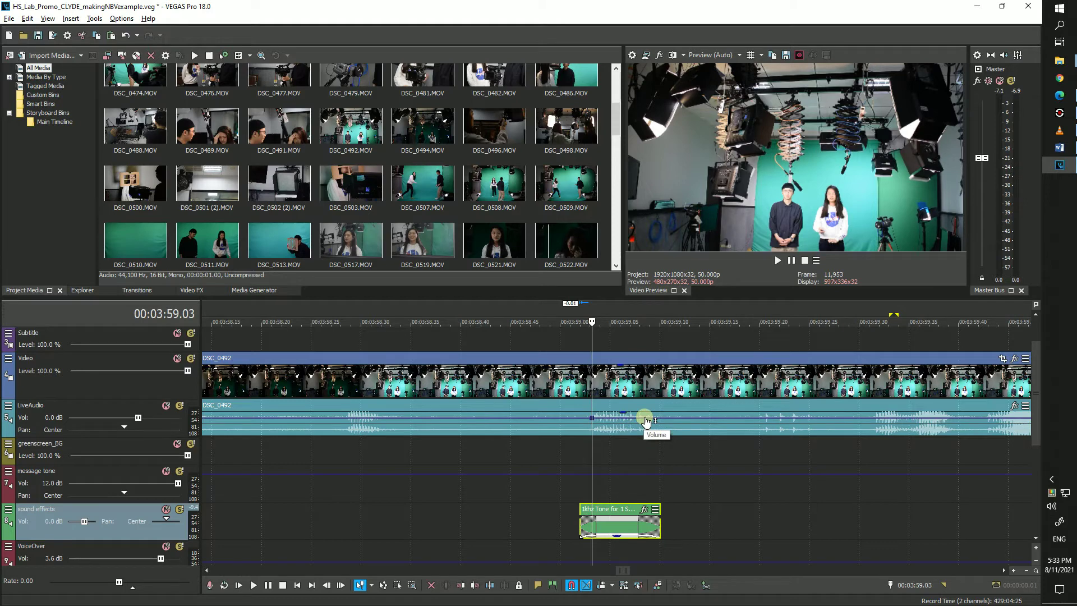
{"action": "double_click", "coordinate": [646, 418]}
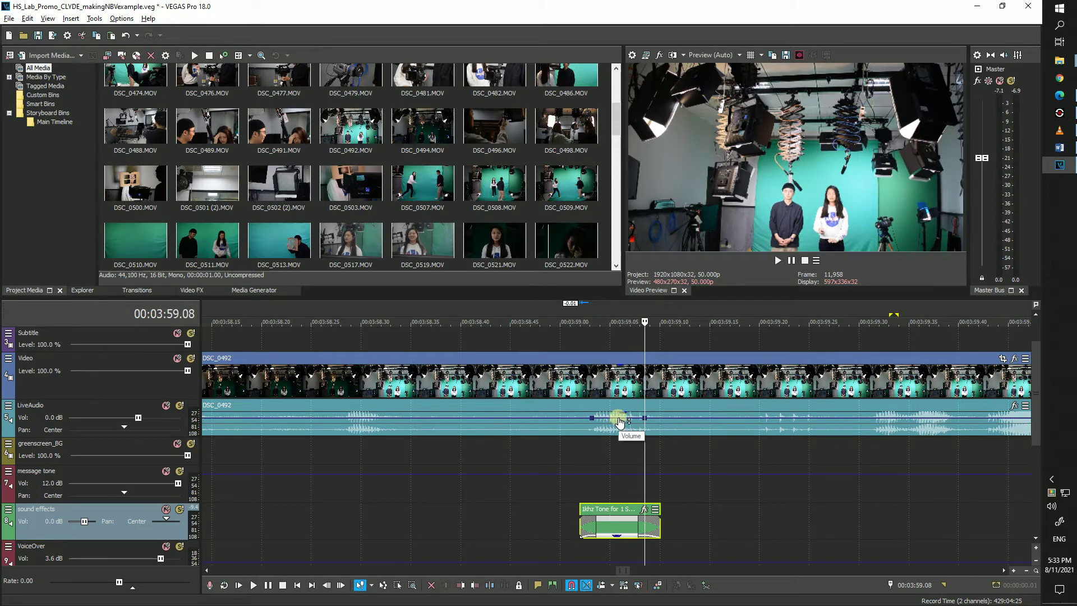
{"action": "double_click", "coordinate": [618, 418]}
{"action": "left_click_drag", "start_coordinate": [618, 418], "coordinate": [614, 447]}
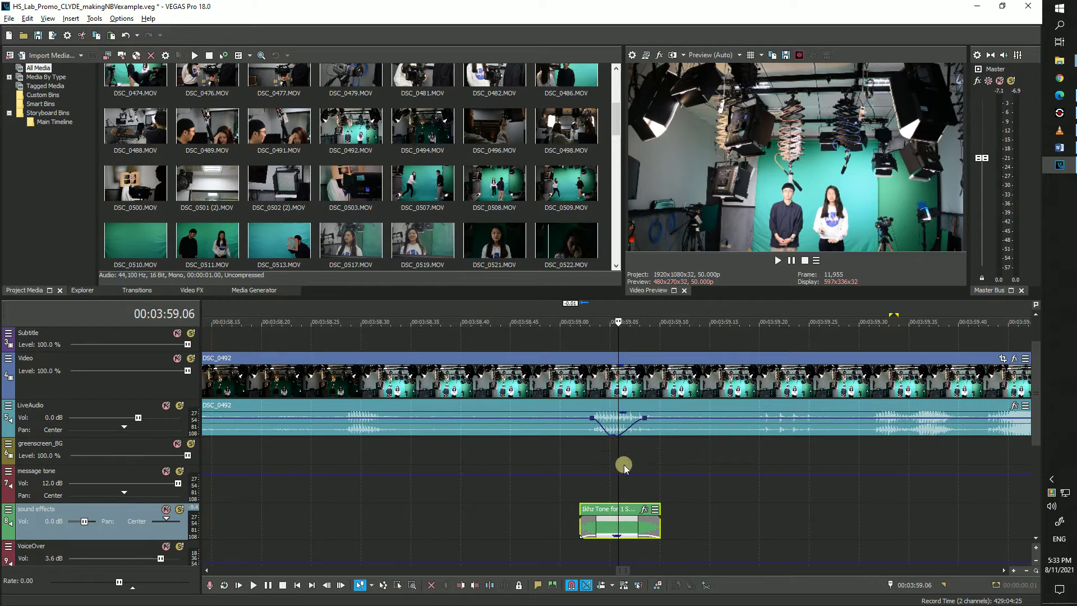
Move the playhead to 00:04:00.01 and open the audio event FX plug-in chooser for the DSC_0492 audio
{"action": "scroll", "coordinate": [603, 466], "scroll_direction": "down", "scroll_amount": 5}
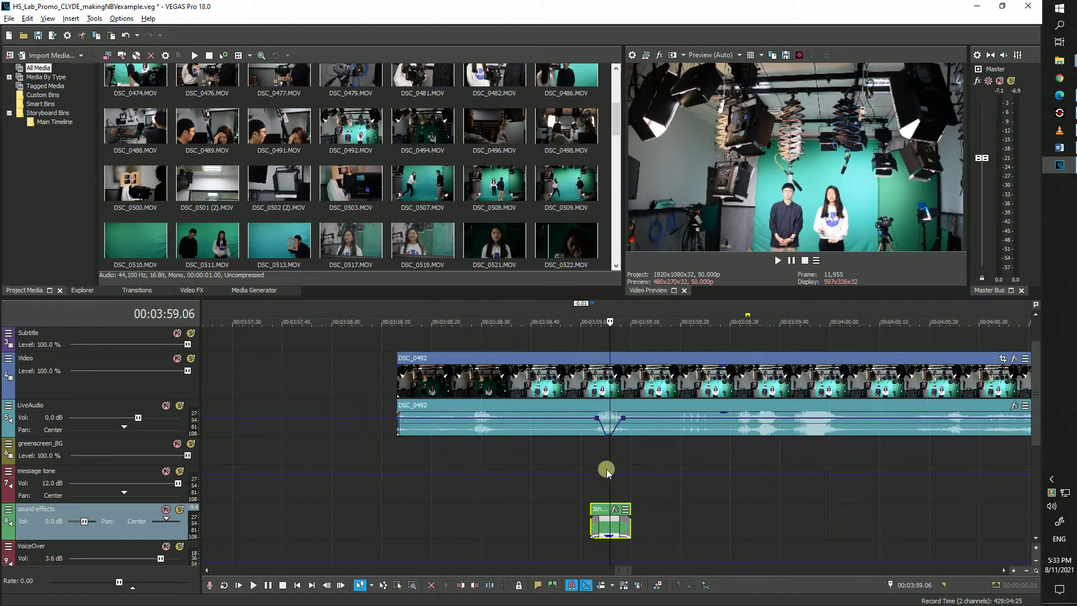
{"action": "scroll", "coordinate": [608, 481], "scroll_direction": "down", "scroll_amount": 3}
{"action": "right_click", "coordinate": [703, 418]}
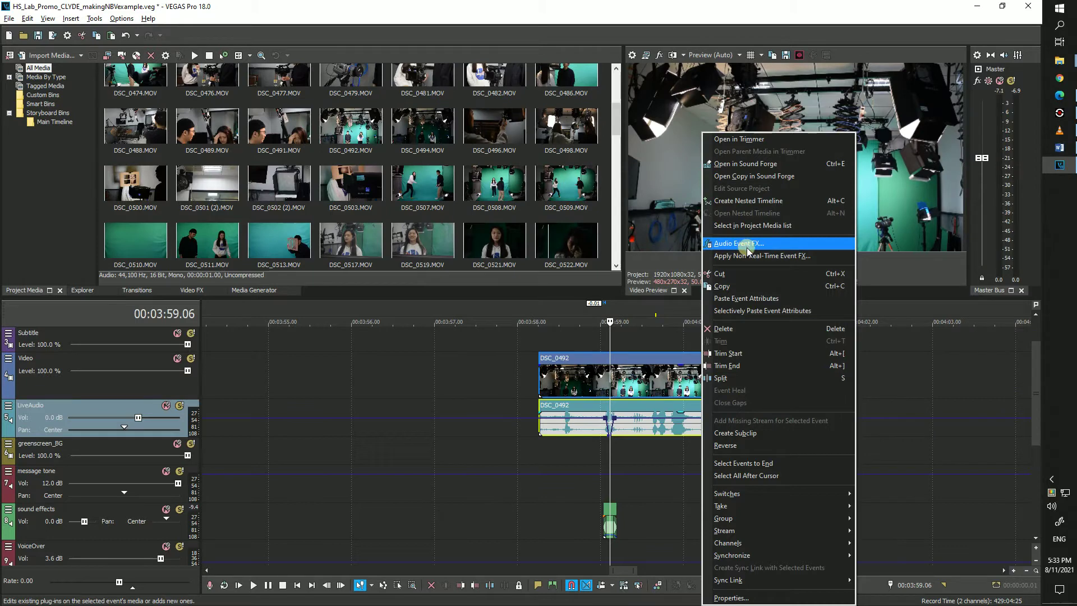
{"action": "left_click", "coordinate": [737, 332]}
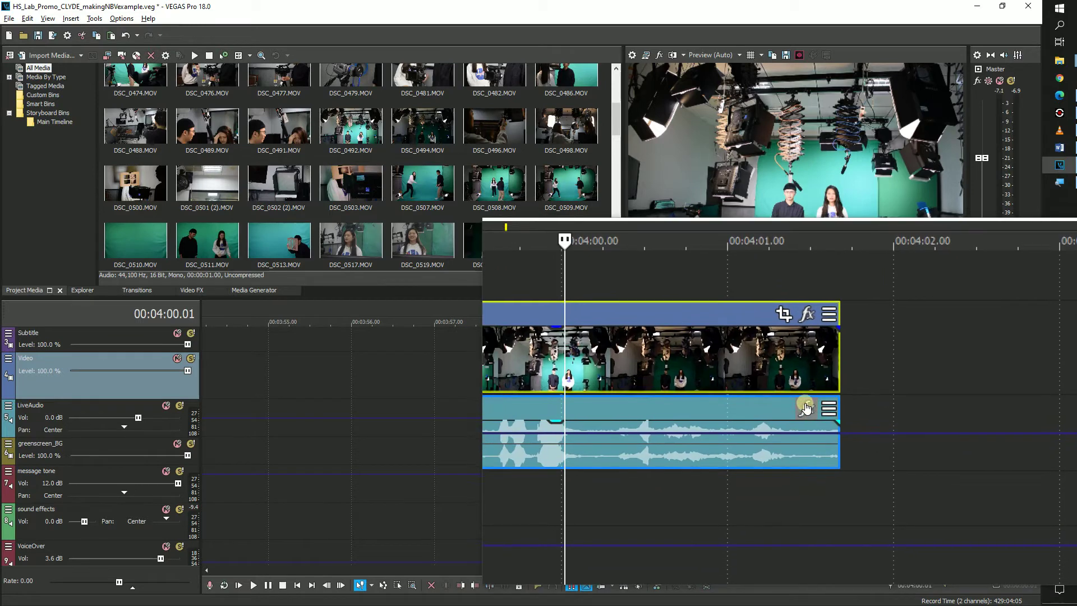
{"action": "left_click", "coordinate": [806, 407]}
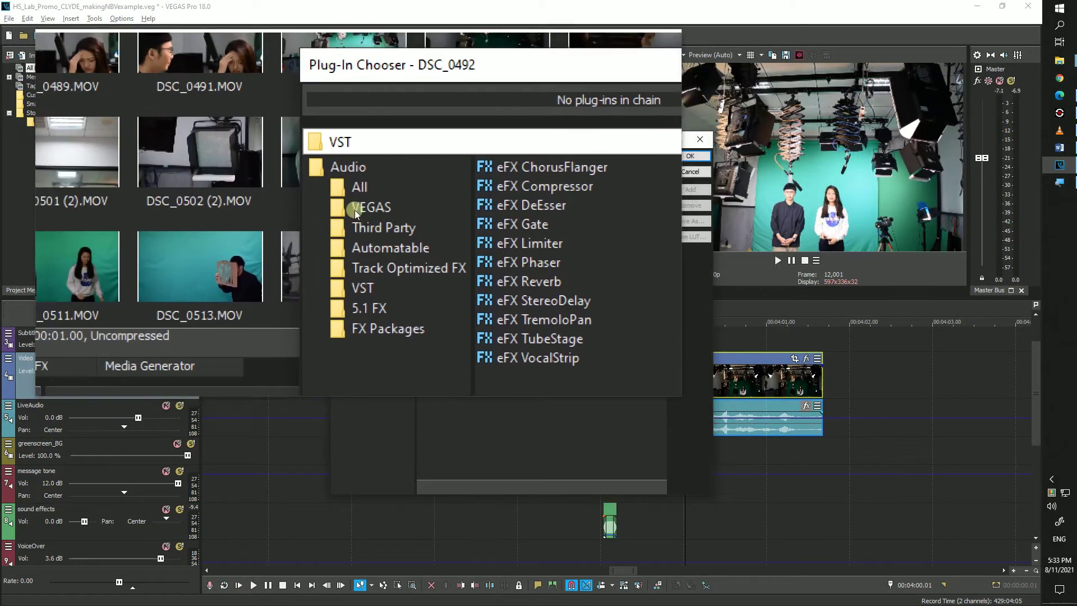
Browse the complete list of audio plug-ins and the VEGAS category for the DSC_0492 audio event
{"action": "left_click", "coordinate": [355, 198]}
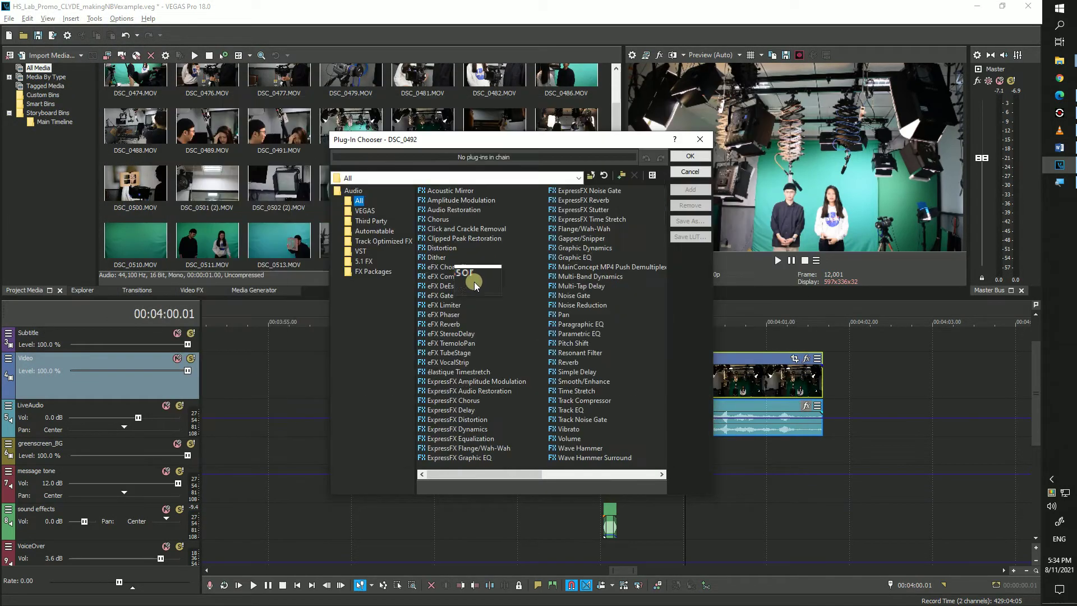
{"action": "left_click_drag", "start_coordinate": [456, 141], "coordinate": [376, 126]}
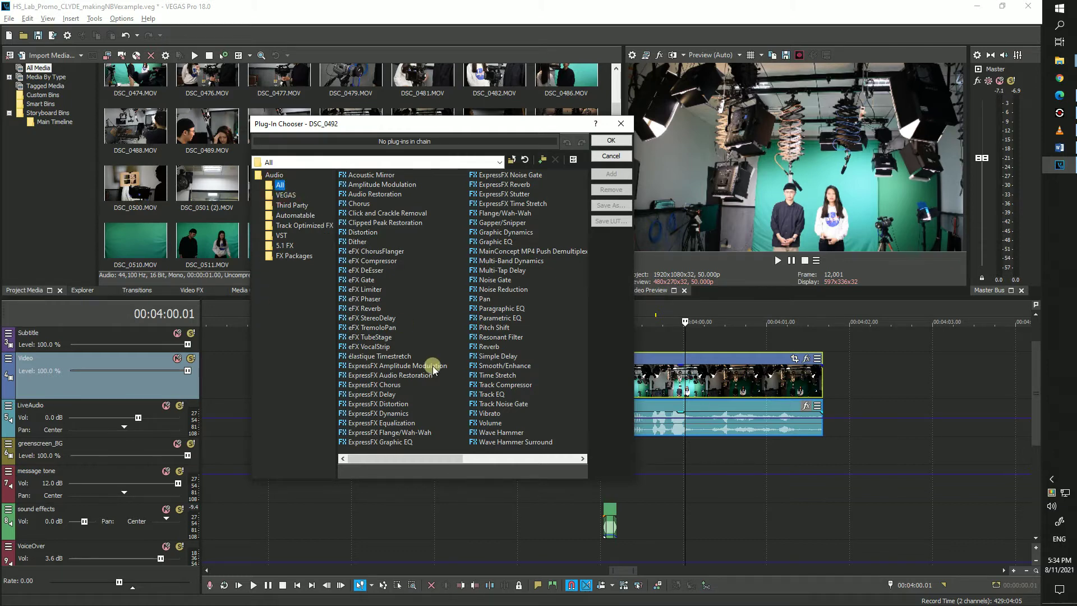
{"action": "left_click_drag", "start_coordinate": [450, 458], "coordinate": [421, 459]}
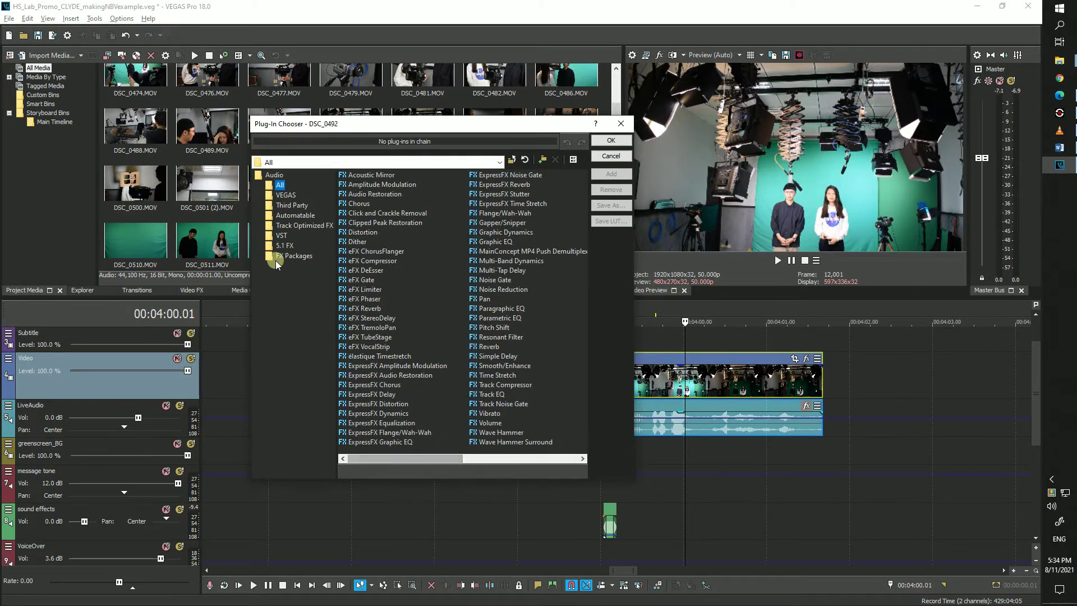
{"action": "left_click", "coordinate": [285, 196]}
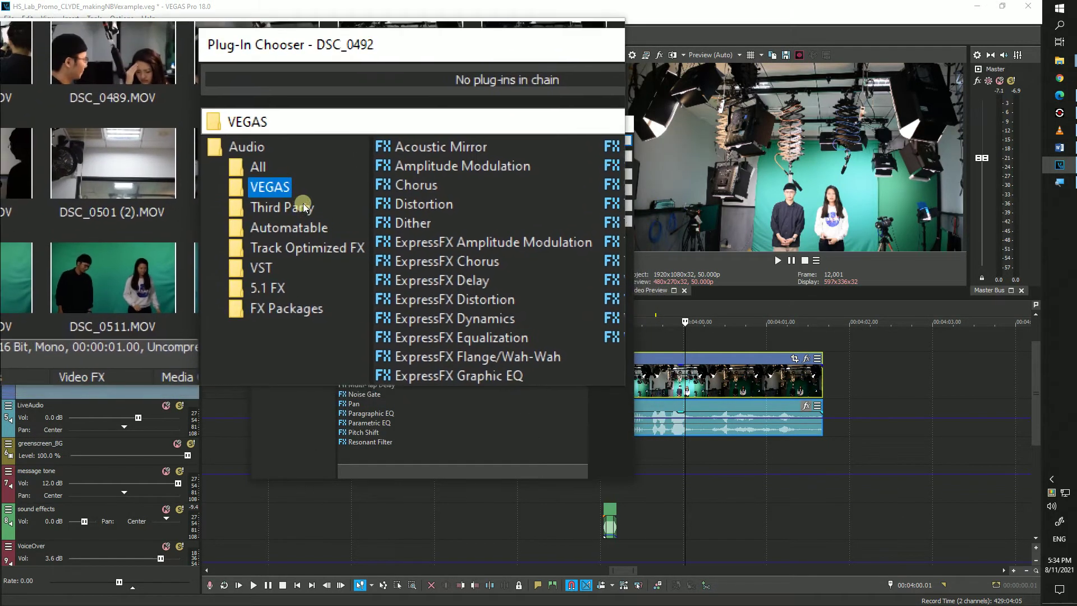
Add the Audio Restoration and eFX Compressor plug-ins from the Third Party category to the DSC_0492 effect chain
{"action": "left_click", "coordinate": [255, 191]}
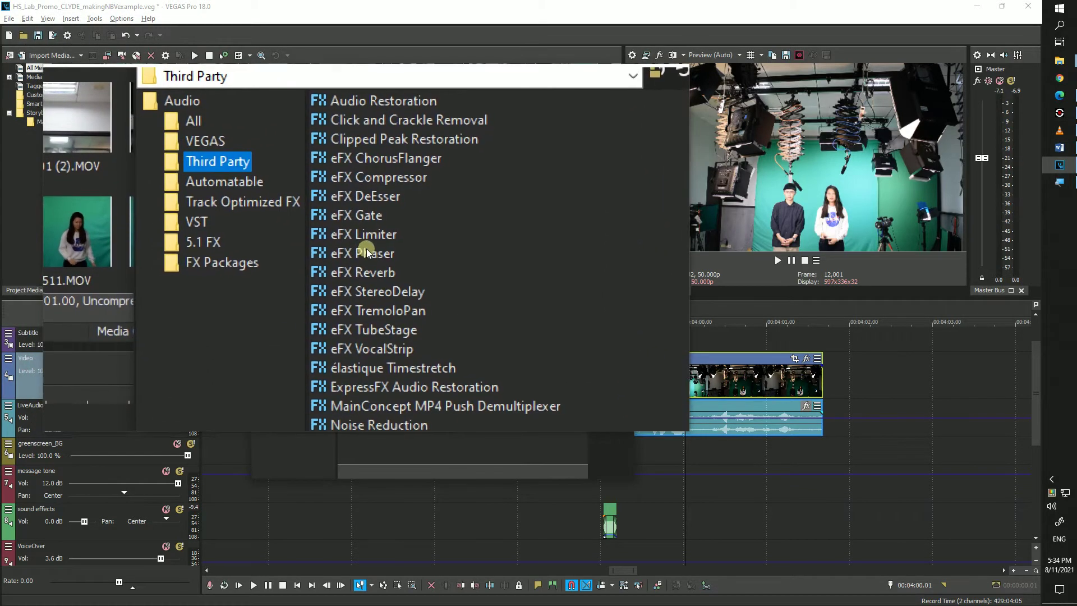
{"action": "left_click", "coordinate": [366, 174]}
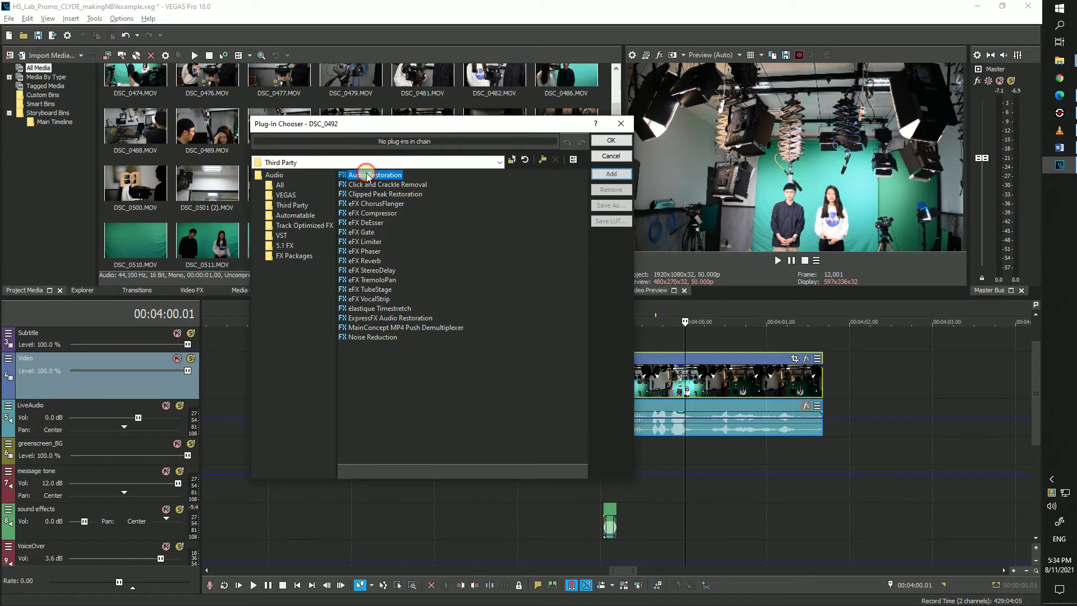
{"action": "left_click", "coordinate": [616, 174]}
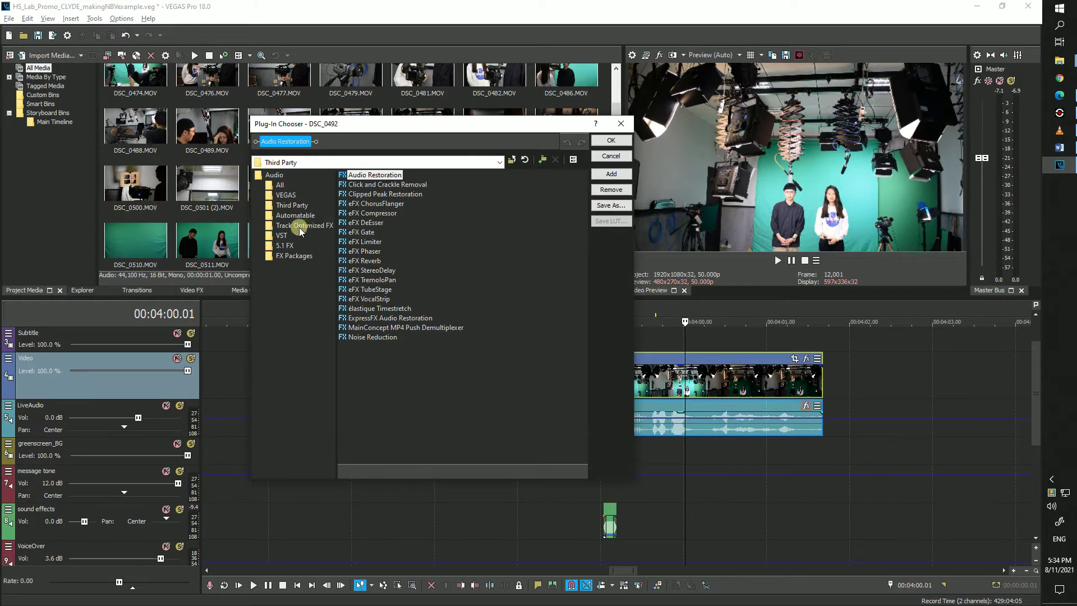
{"action": "left_click", "coordinate": [373, 213]}
{"action": "left_click", "coordinate": [609, 175]}
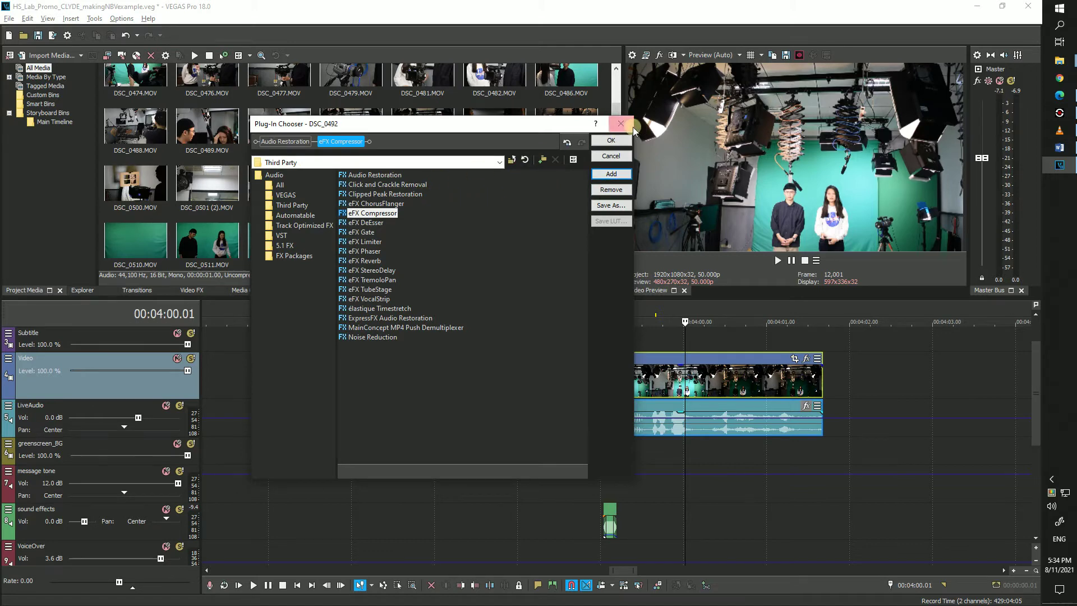
Add the Volume plug-in from the Automatable category to the DSC_0492 effect chain
{"action": "left_click", "coordinate": [291, 216]}
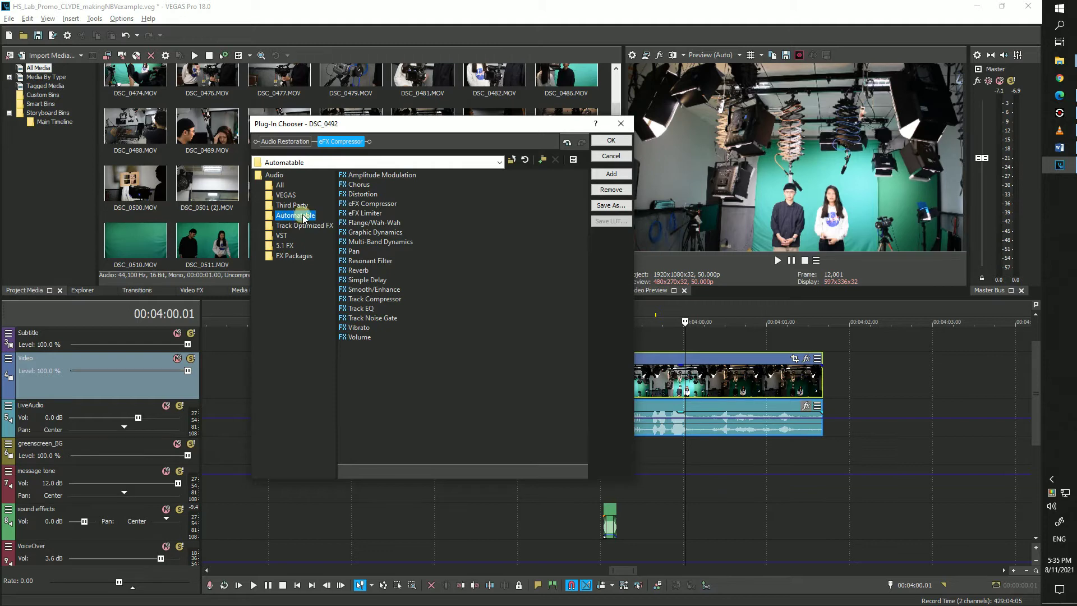
{"action": "left_click", "coordinate": [358, 336]}
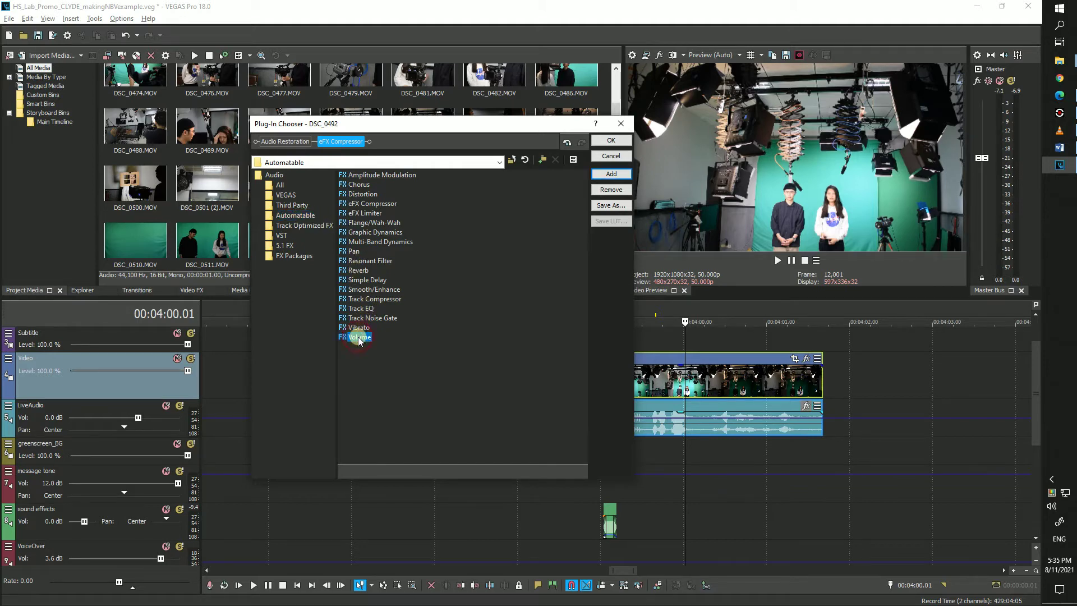
{"action": "left_click", "coordinate": [611, 175]}
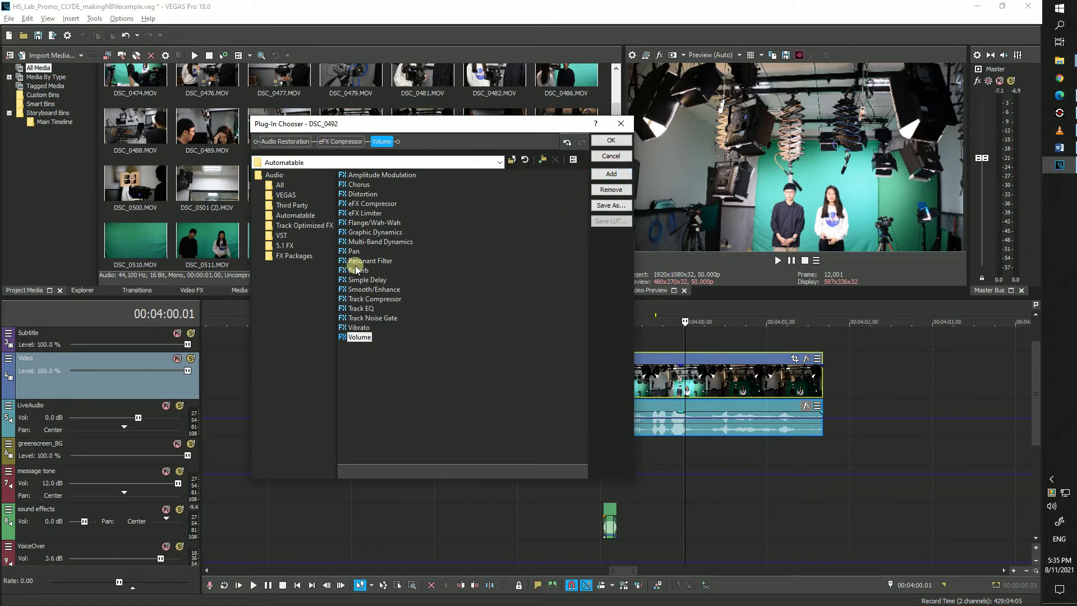
Look through the Track Optimized FX and VST categories, and accept the plug-in chain for the DSC_0492 audio
{"action": "left_click", "coordinate": [298, 226]}
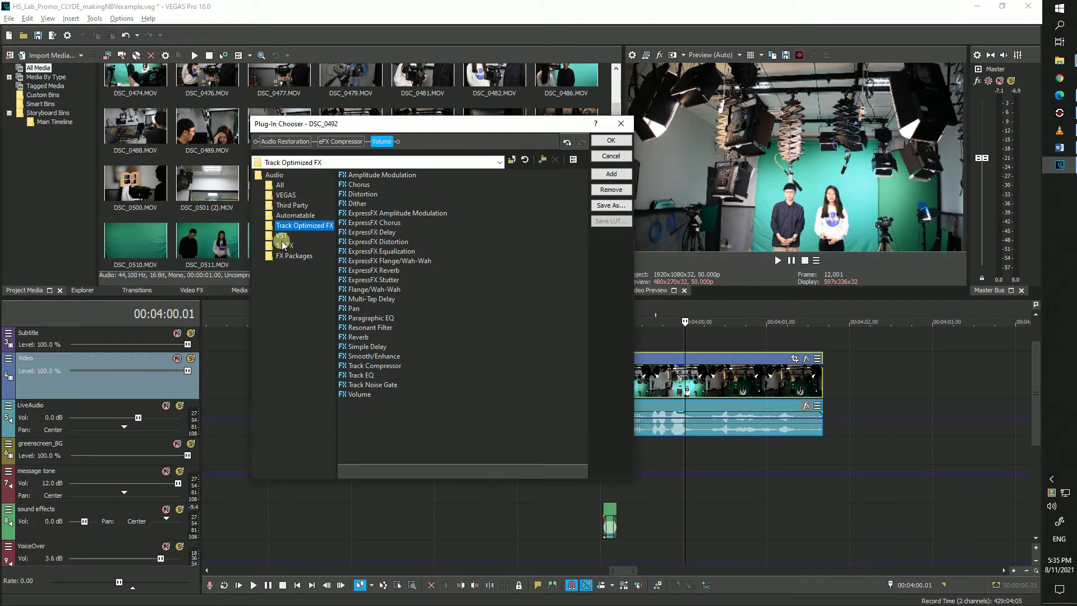
{"action": "left_click", "coordinate": [281, 236]}
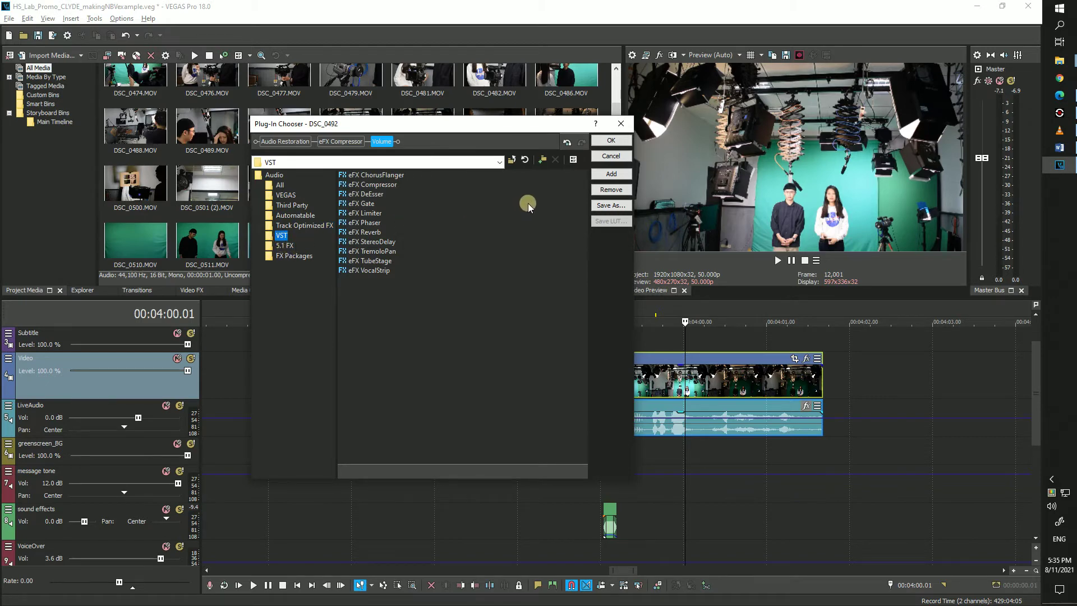
{"action": "left_click", "coordinate": [612, 141]}
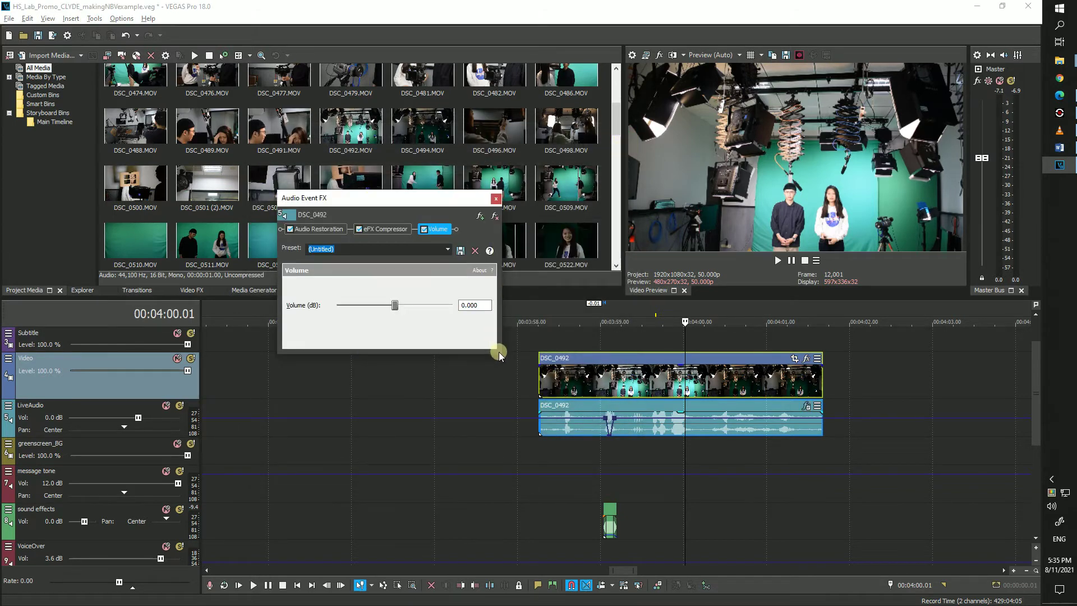
Enlarge the Audio Event FX window and view the eFX Compressor and Audio Restoration settings
{"action": "left_click_drag", "start_coordinate": [501, 354], "coordinate": [602, 421]}
{"action": "left_click", "coordinate": [387, 229]}
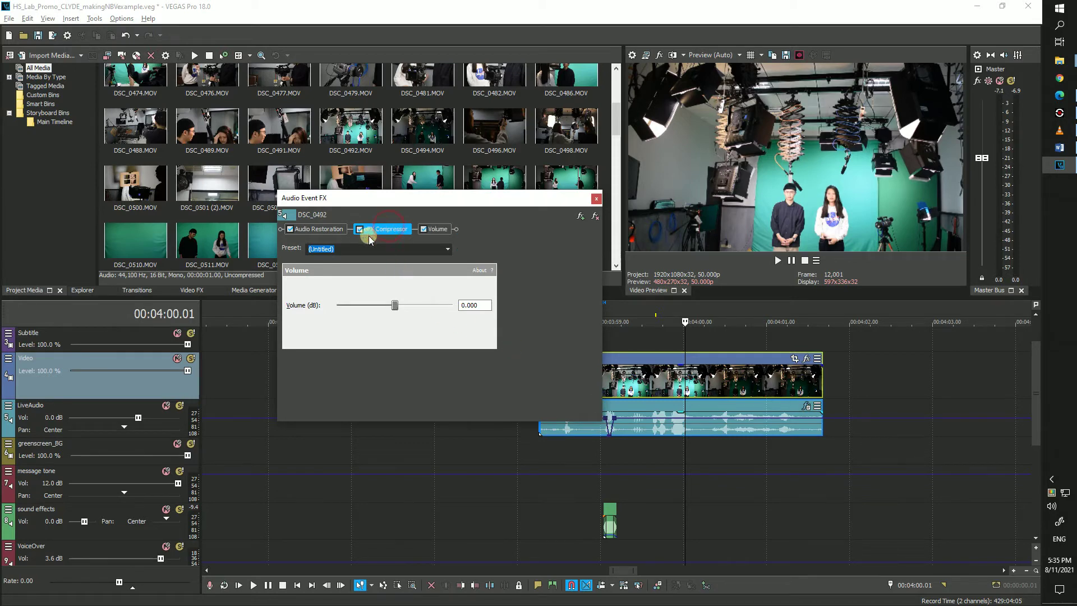
{"action": "left_click", "coordinate": [309, 229]}
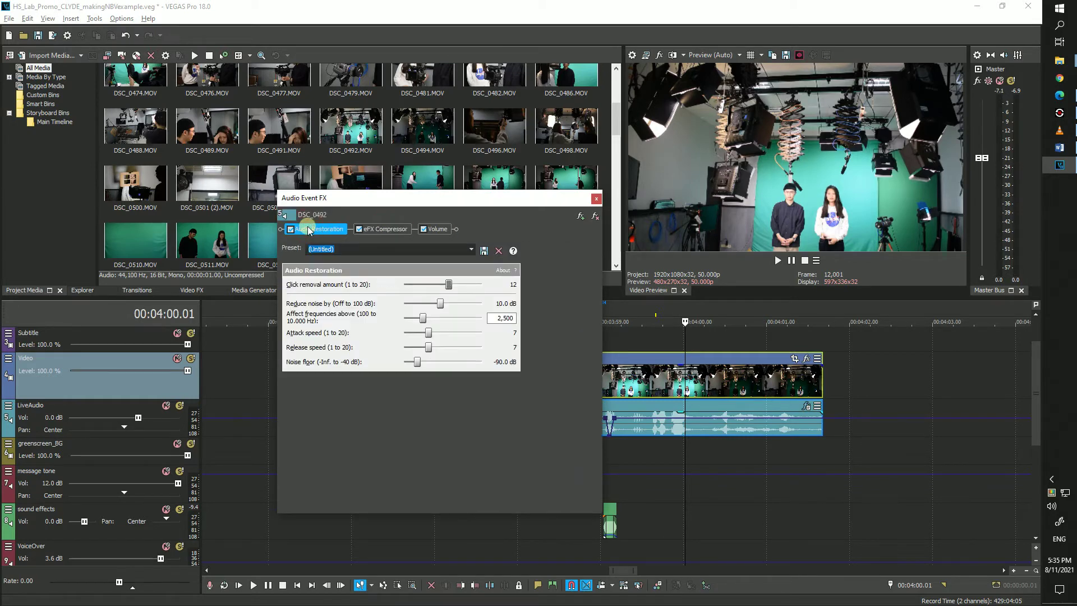
View the eFX Compressor and Volume plug-in settings for DSC_0492, and close the FX Automation Chooser for Track 5
{"action": "left_click", "coordinate": [373, 229]}
{"action": "left_click", "coordinate": [426, 229]}
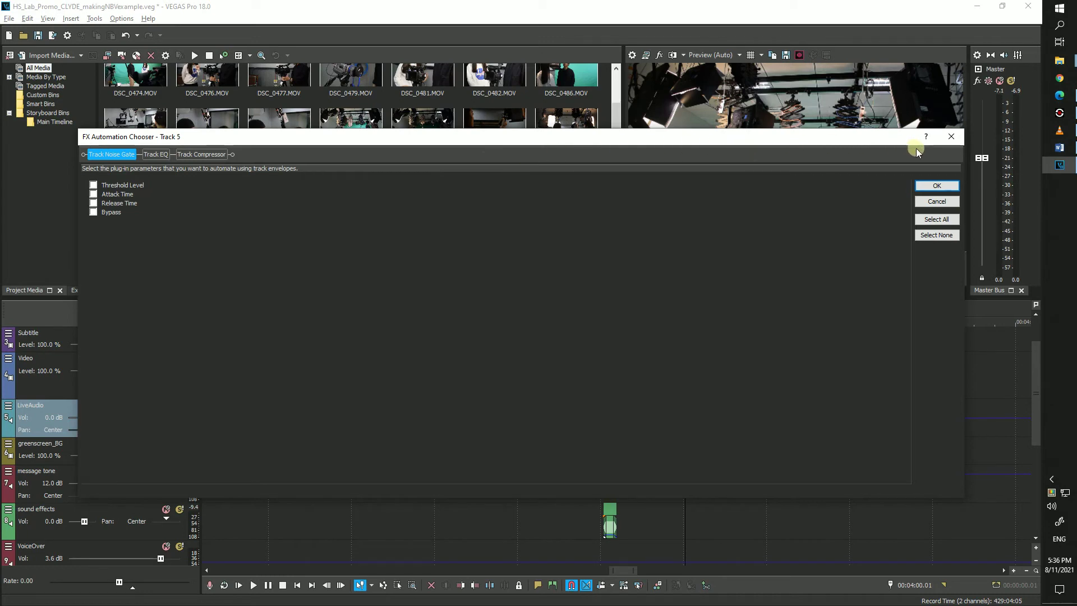
{"action": "left_click", "coordinate": [952, 139]}
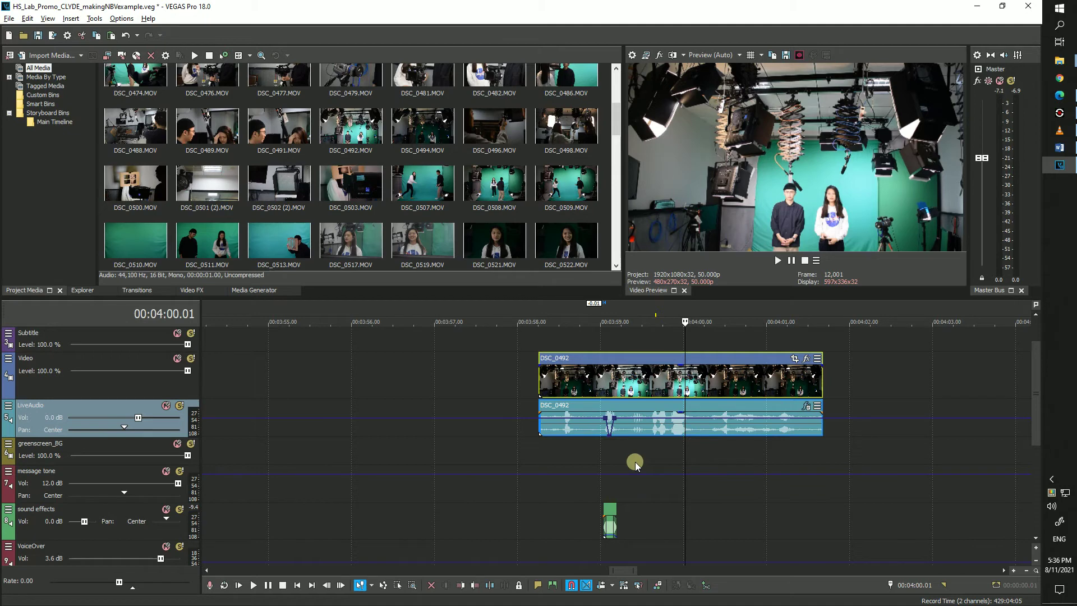
Switch to the Envelope Edit Tool and insert a Pan envelope on the LiveAudio track
{"action": "scroll", "coordinate": [581, 422], "scroll_direction": "up", "scroll_amount": 2}
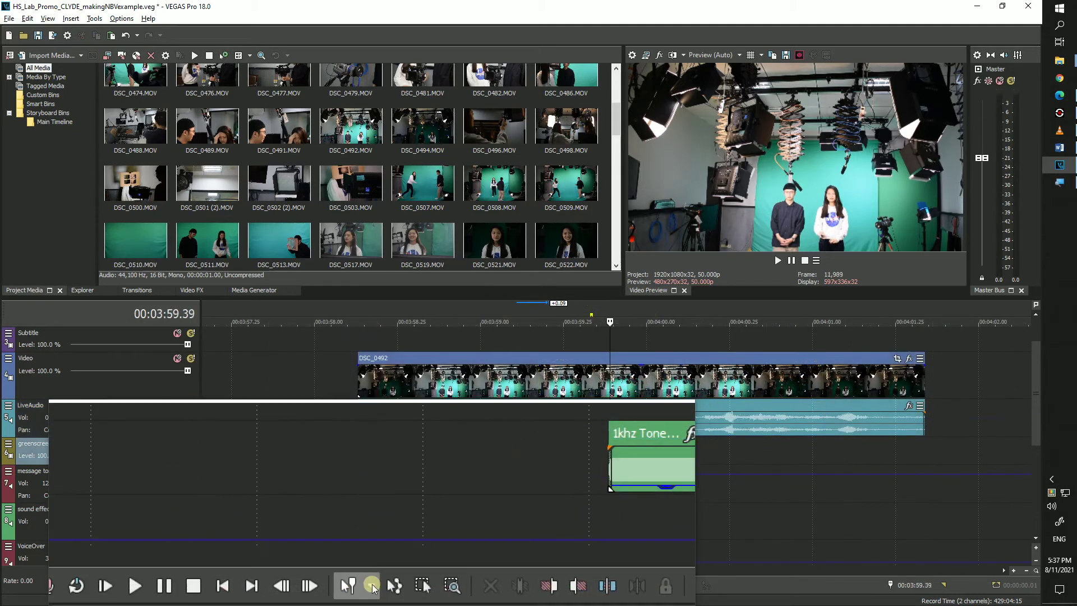
{"action": "left_click", "coordinate": [400, 586]}
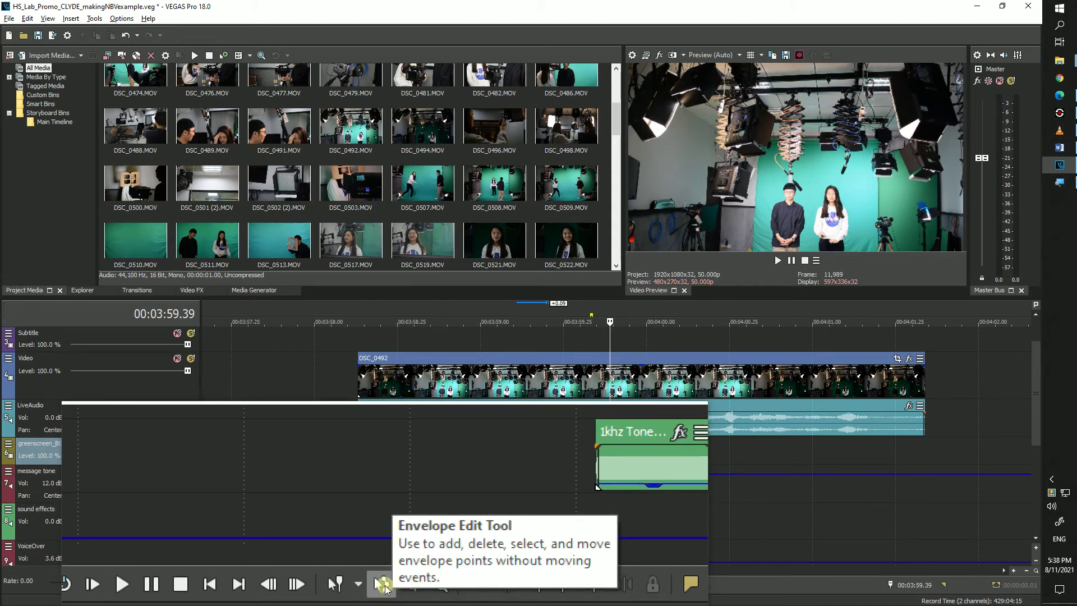
{"action": "left_click", "coordinate": [383, 586]}
{"action": "right_click", "coordinate": [465, 415]}
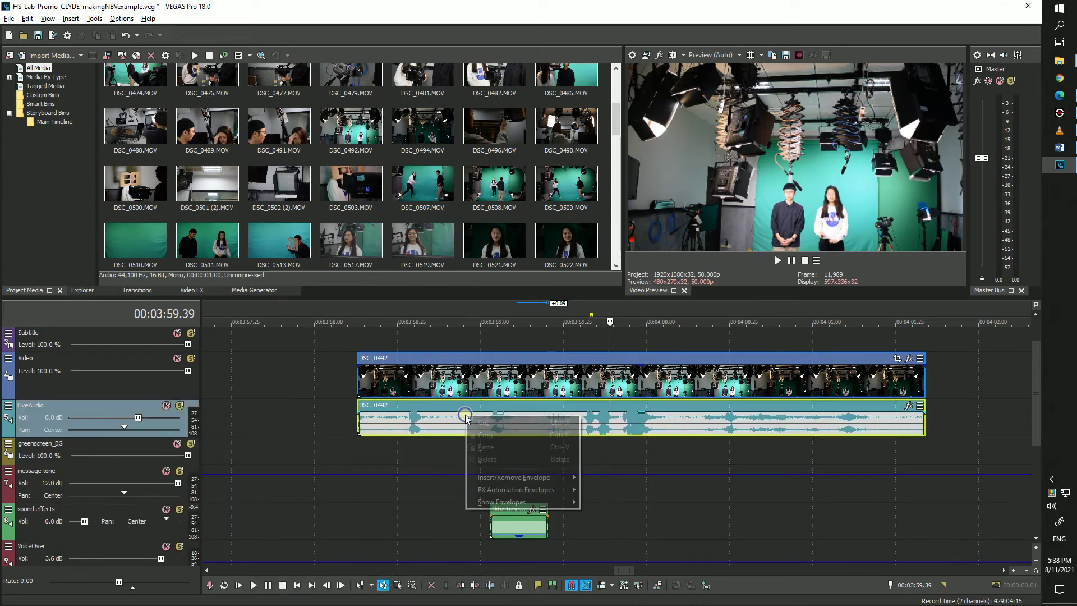
{"action": "mouse_move", "coordinate": [547, 477]}
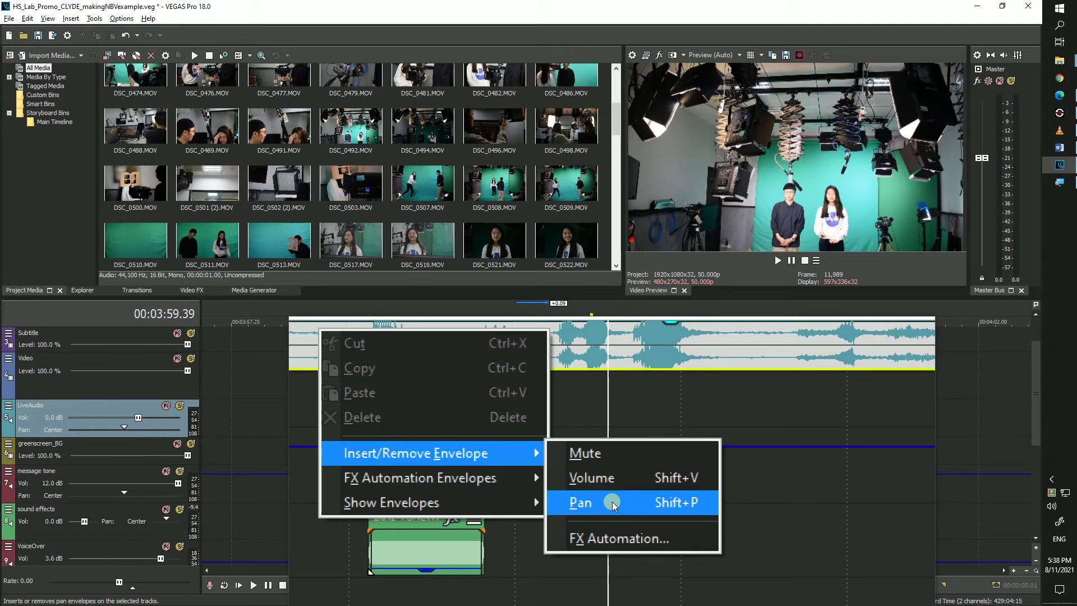
{"action": "left_click", "coordinate": [611, 501]}
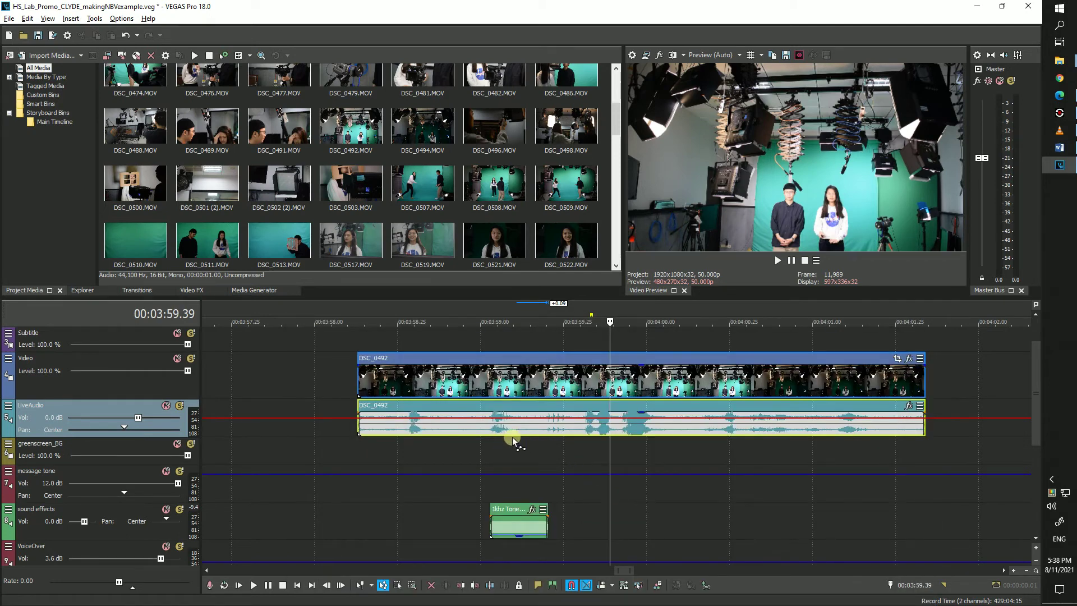
Shift the LiveAudio pan envelope to about 27 % right and add points at 00:03:59.15, 00:03:59.27 and 00:03:59.43
{"action": "left_click_drag", "start_coordinate": [447, 427], "coordinate": [452, 426]}
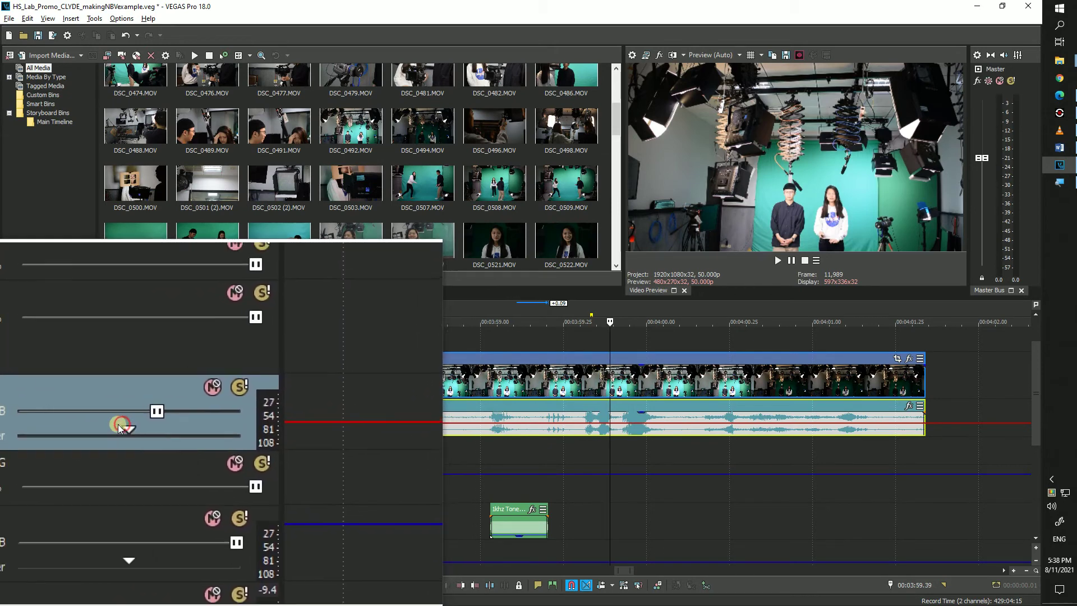
{"action": "mouse_move", "coordinate": [123, 430]}
{"action": "left_mouse_down"}
{"action": "mouse_move", "coordinate": [109, 427]}
{"action": "mouse_move", "coordinate": [132, 426]}
{"action": "mouse_move", "coordinate": [112, 429]}
{"action": "mouse_move", "coordinate": [133, 427]}
{"action": "mouse_move", "coordinate": [122, 427]}
{"action": "left_mouse_up"}
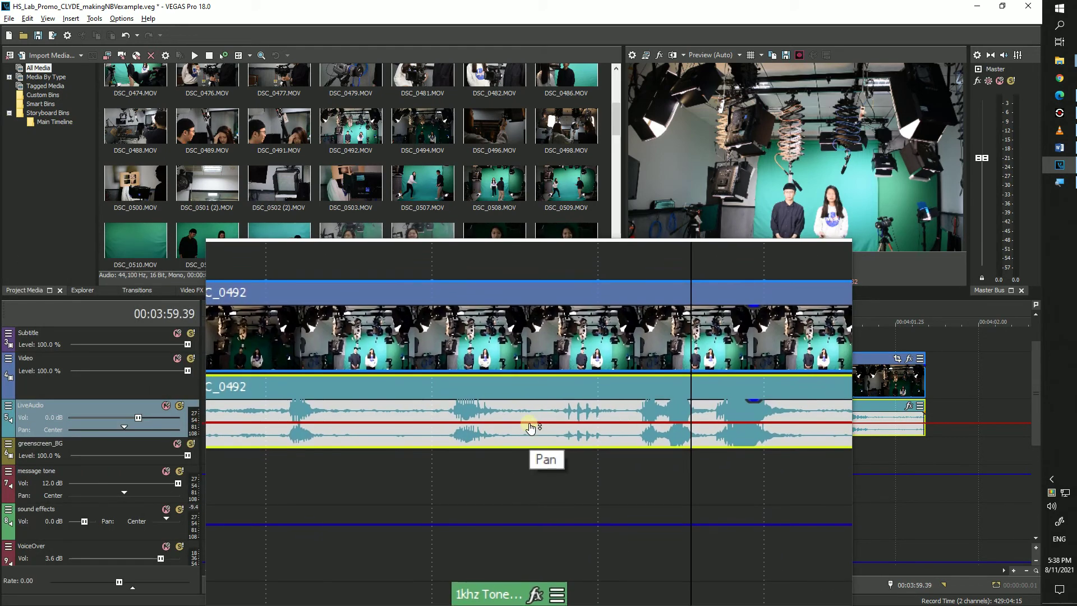
{"action": "double_click", "coordinate": [530, 427]}
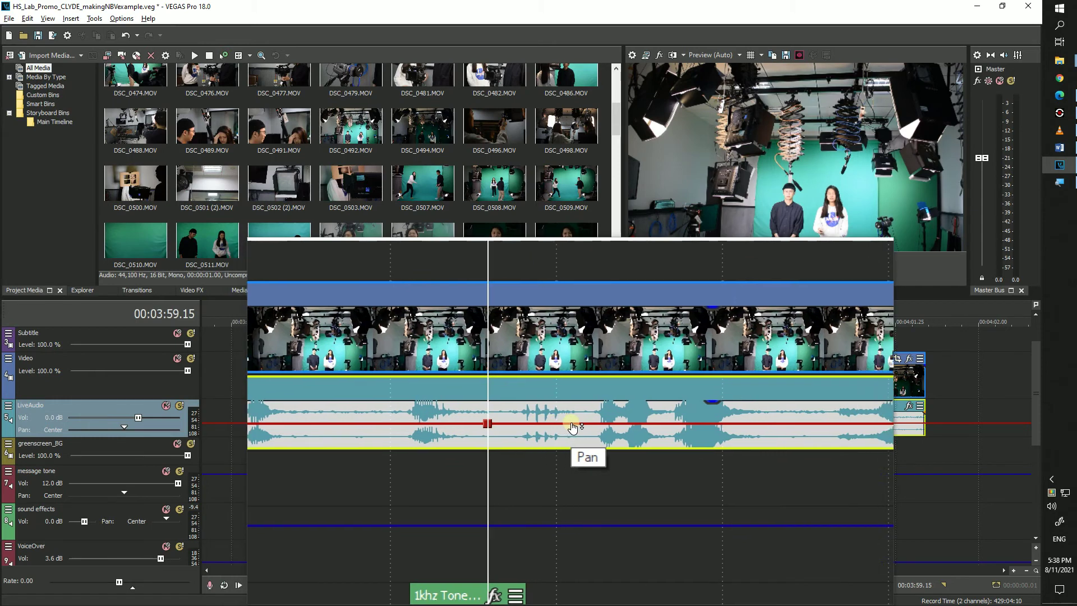
{"action": "double_click", "coordinate": [578, 424]}
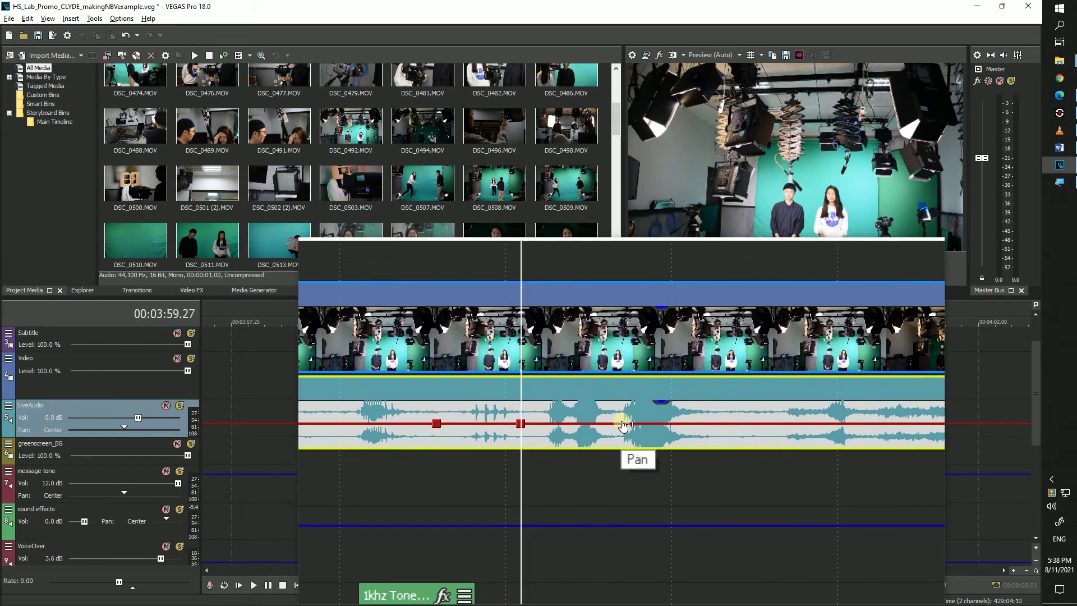
{"action": "double_click", "coordinate": [623, 425]}
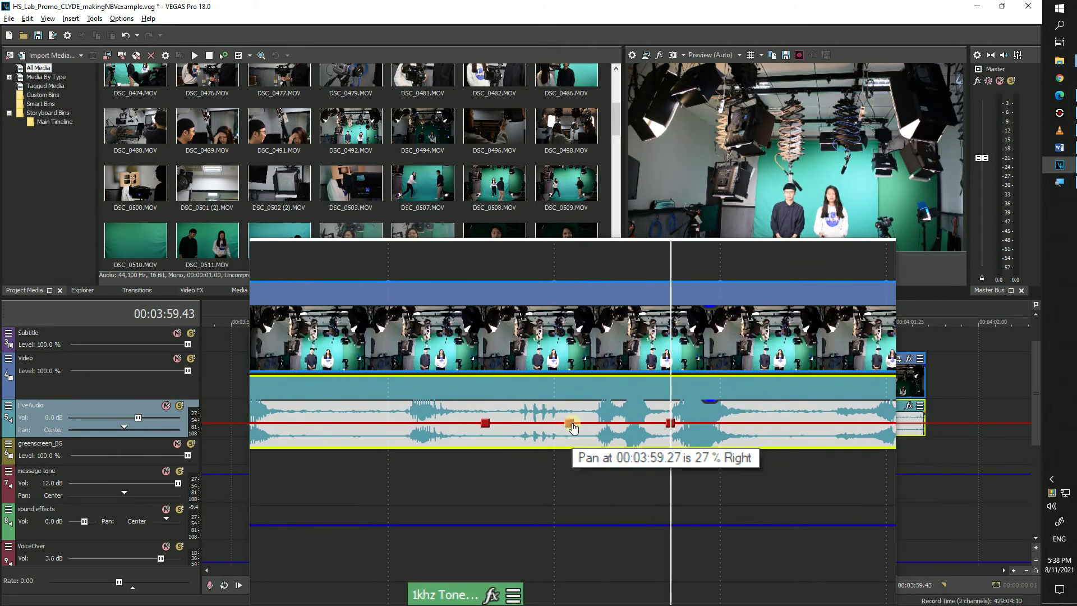
Bend the pan curve left at 00:03:59.27 and right at its neighbouring points, adding outer points at 00:03:59.06 and near 00:04:00
{"action": "left_click_drag", "start_coordinate": [571, 424], "coordinate": [563, 406]}
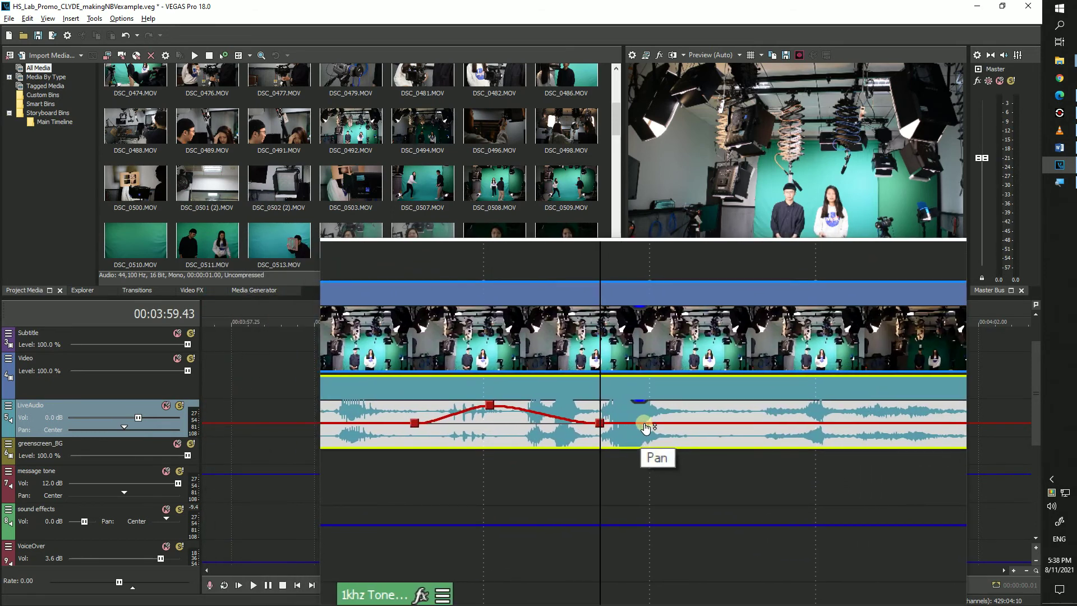
{"action": "left_click_drag", "start_coordinate": [645, 427], "coordinate": [622, 429]}
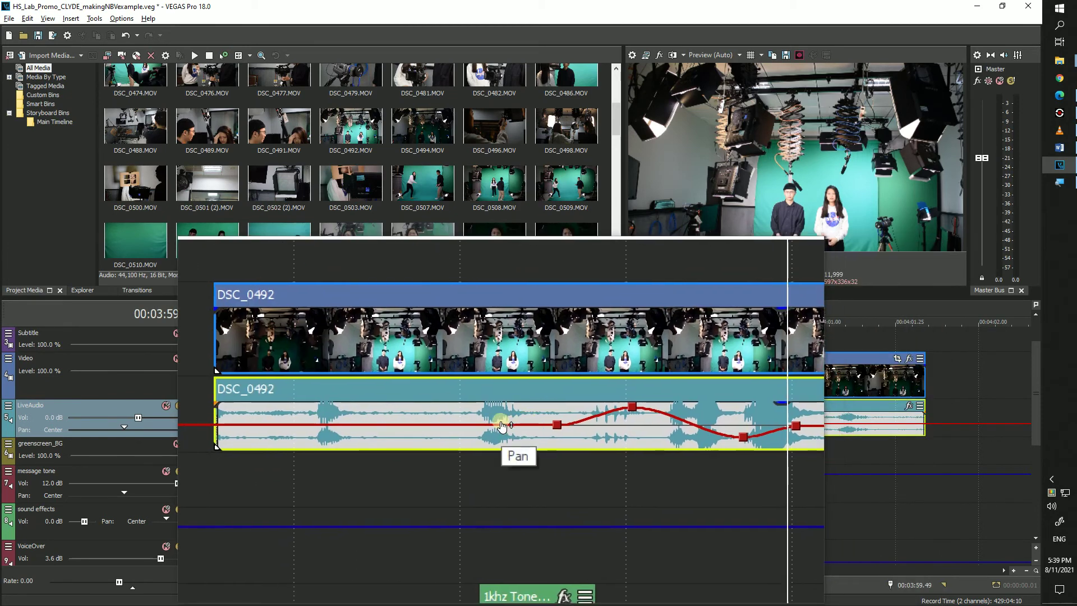
{"action": "double_click", "coordinate": [501, 425]}
{"action": "left_click_drag", "start_coordinate": [532, 428], "coordinate": [529, 437]}
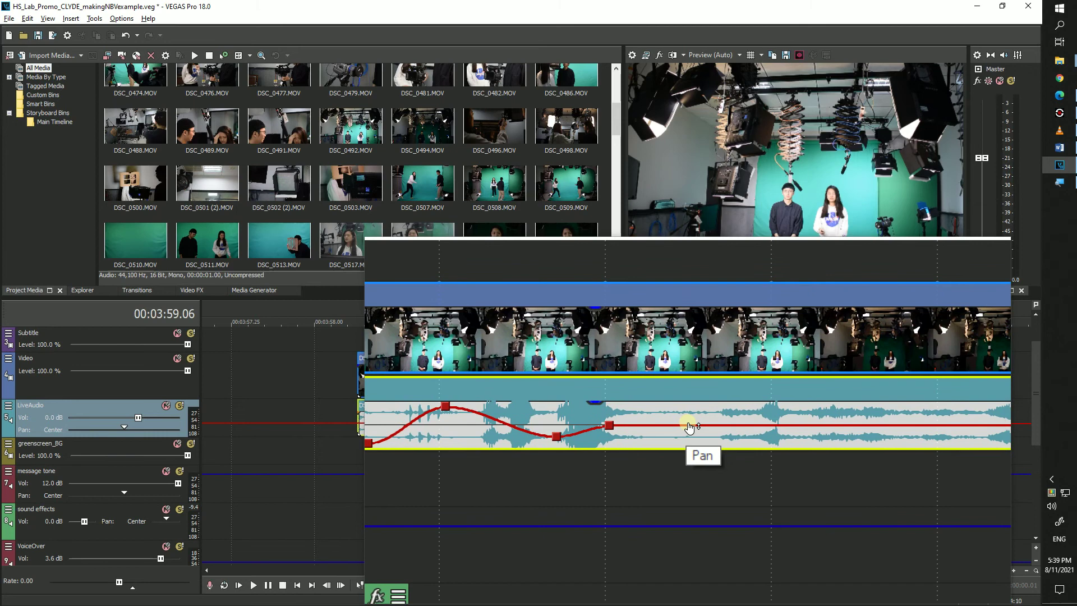
Add pan points at 00:04:00.12 and 00:03:58.48, and shift the points at 00:04:00.01 and 00:03:59.06 toward the left channel
{"action": "double_click", "coordinate": [689, 425]}
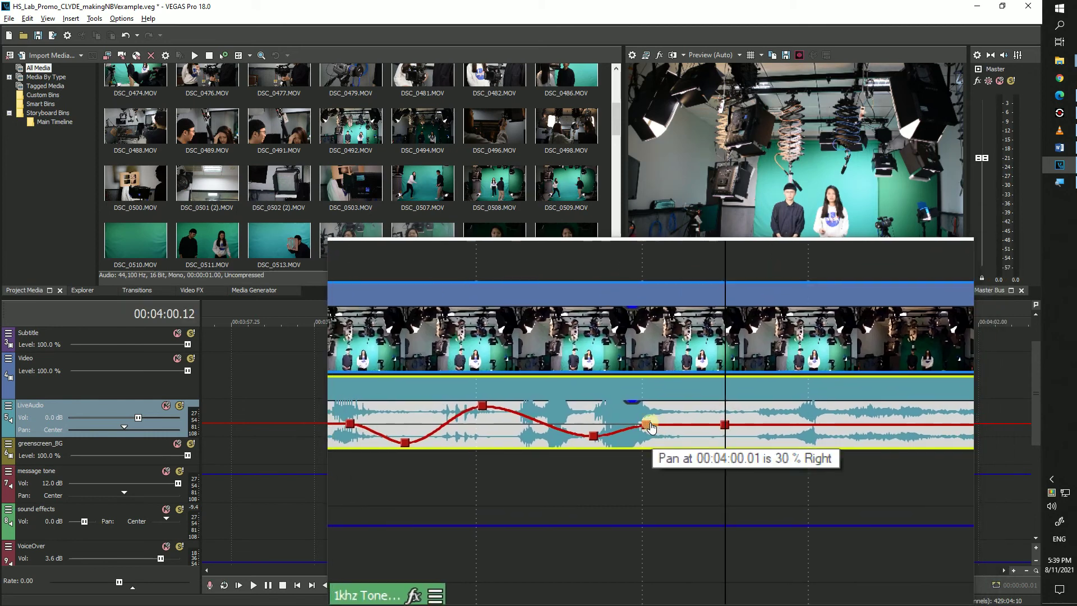
{"action": "left_click_drag", "start_coordinate": [648, 425], "coordinate": [657, 416]}
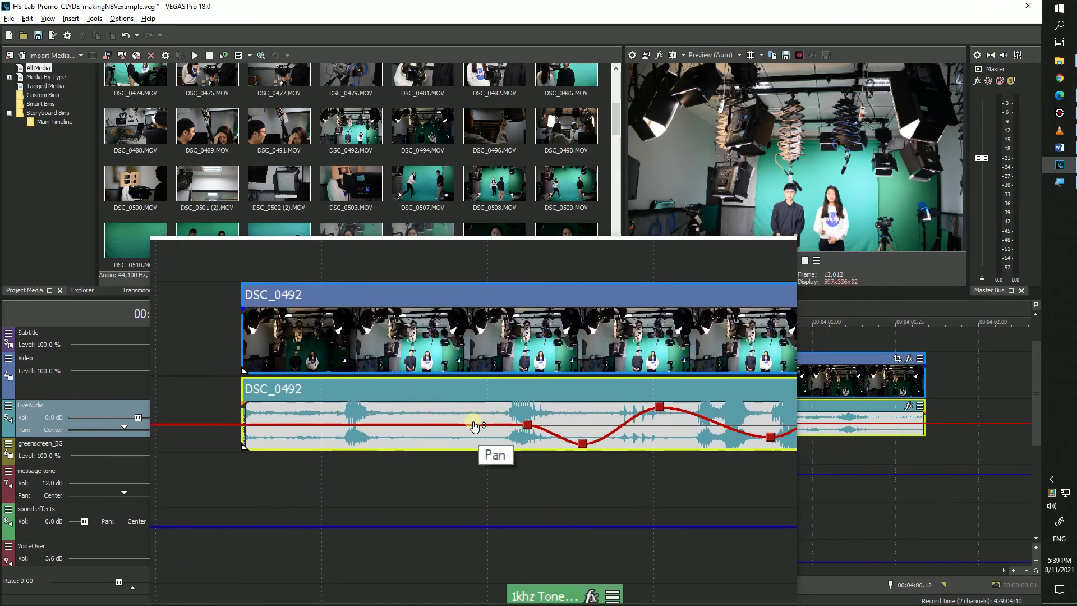
{"action": "double_click", "coordinate": [472, 424]}
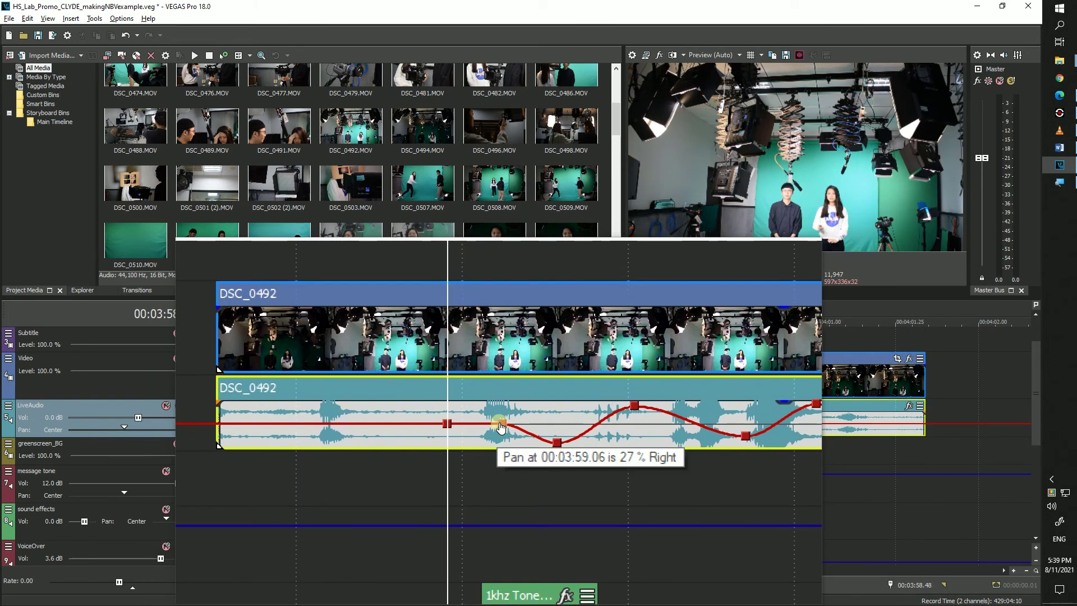
{"action": "left_click_drag", "start_coordinate": [501, 426], "coordinate": [501, 410]}
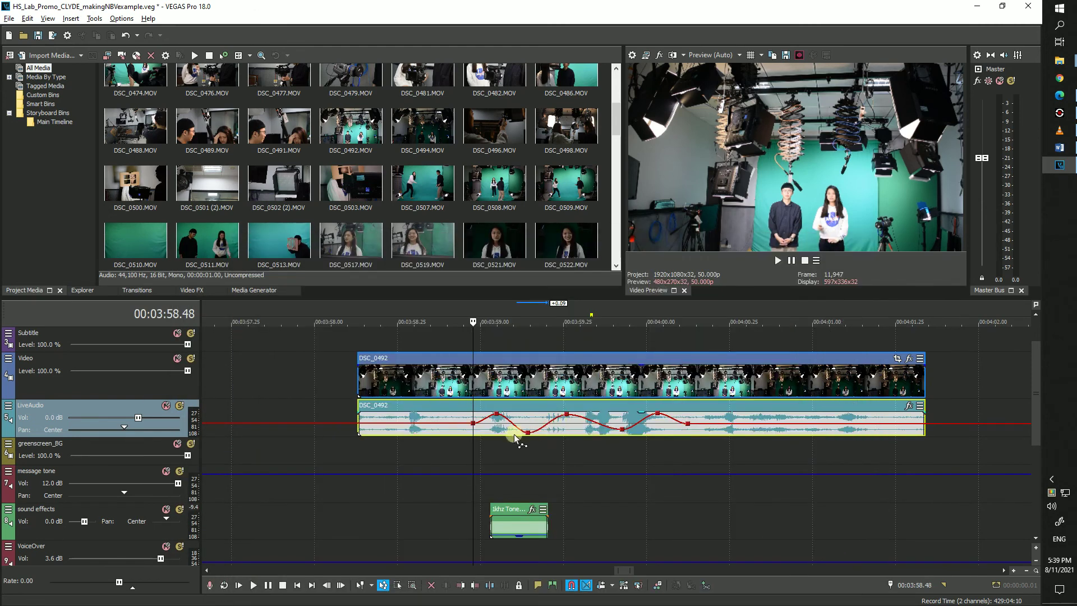
Play the DSC_0492 audio from 00:03:58.46 to hear the alternating panning
{"action": "mouse_move", "coordinate": [469, 451]}
{"action": "left_mouse_down"}
{"action": "mouse_move", "coordinate": [583, 453]}
{"action": "mouse_move", "coordinate": [465, 457]}
{"action": "left_mouse_up"}
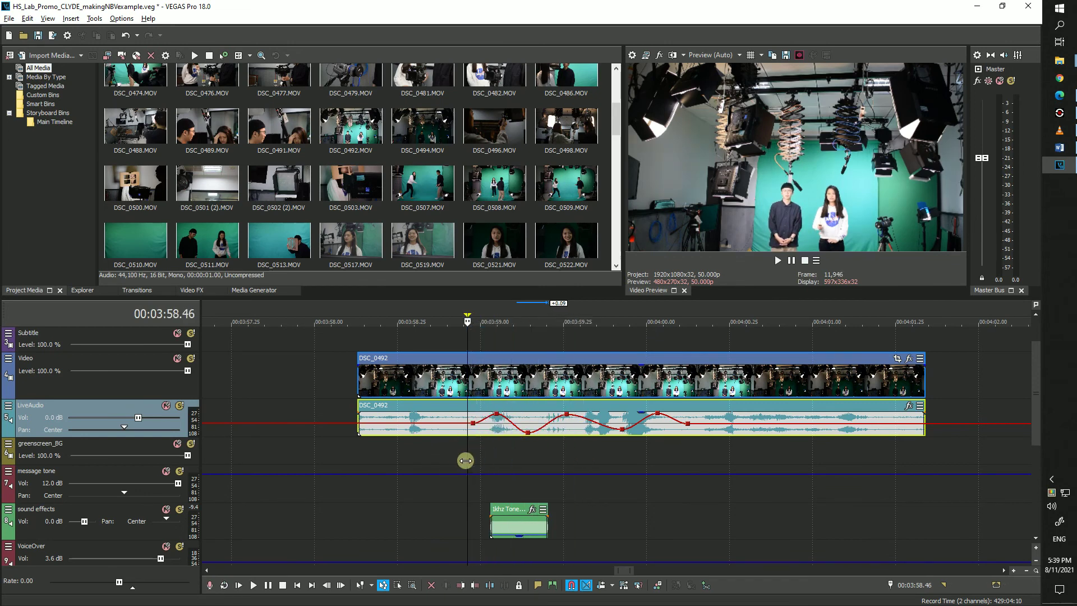
{"action": "left_click", "coordinate": [466, 461]}
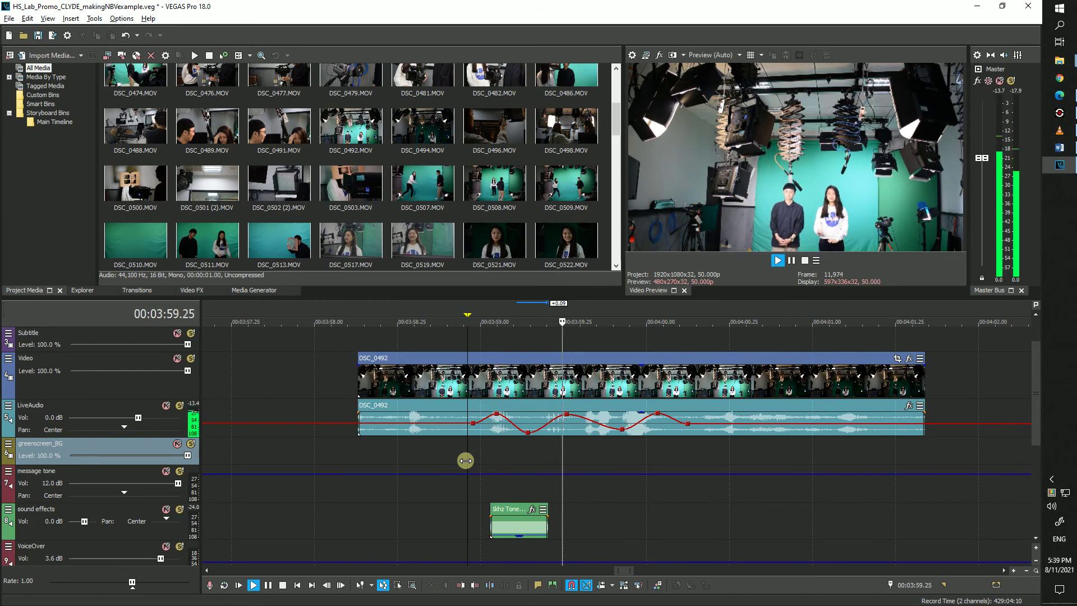
{"action": "key", "text": "Return"}
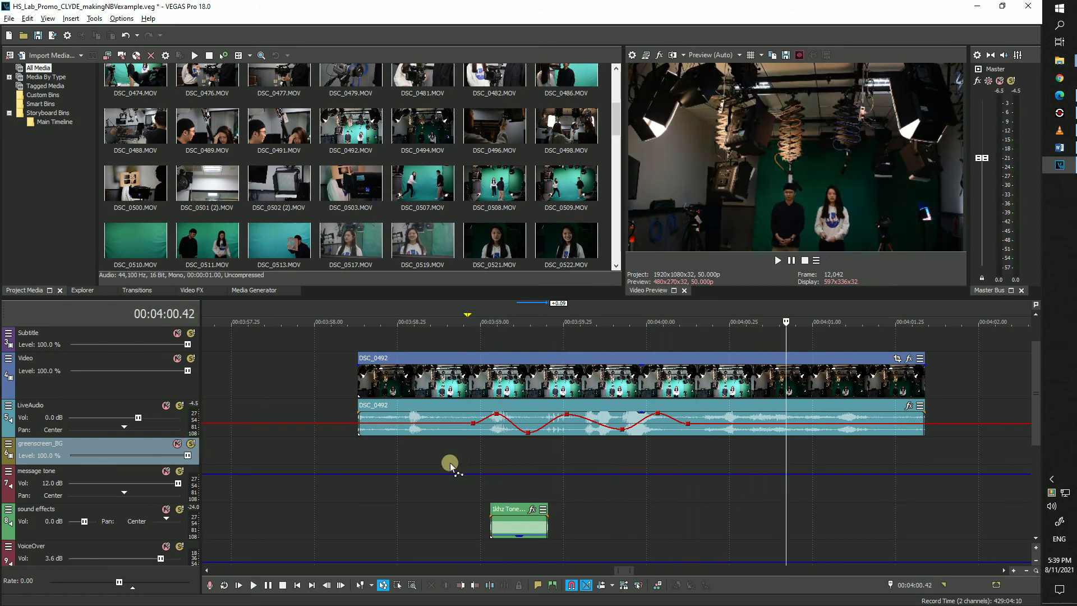
Return to the Normal Edit Tool and place the playhead at 00:03:59.48
{"action": "left_click", "coordinate": [478, 450]}
{"action": "left_click", "coordinate": [551, 460]}
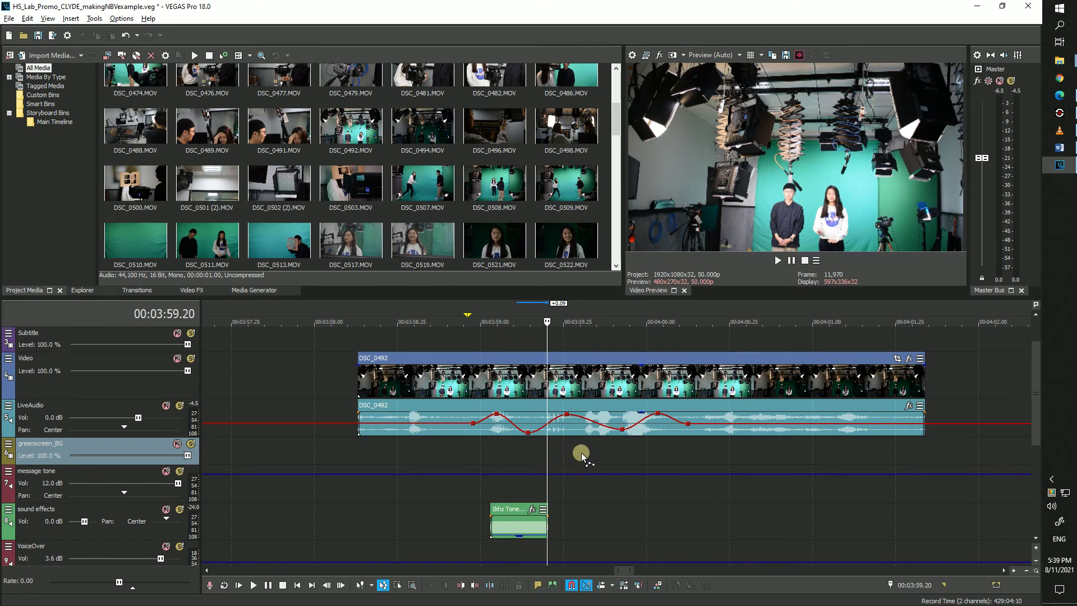
{"action": "left_click", "coordinate": [360, 587]}
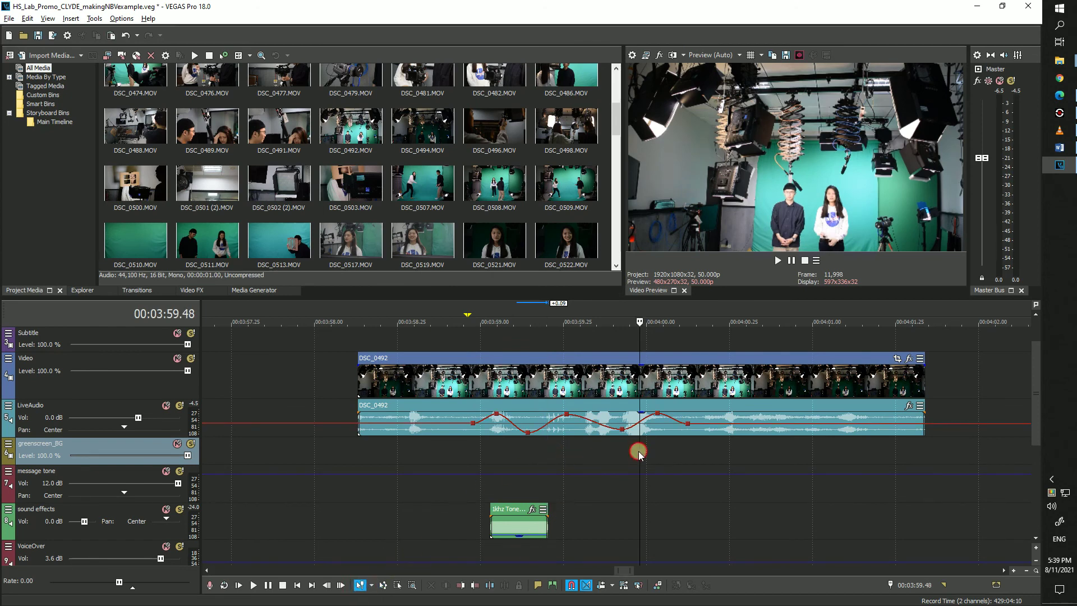
{"action": "scroll", "coordinate": [638, 451], "scroll_direction": "down", "scroll_amount": 3}
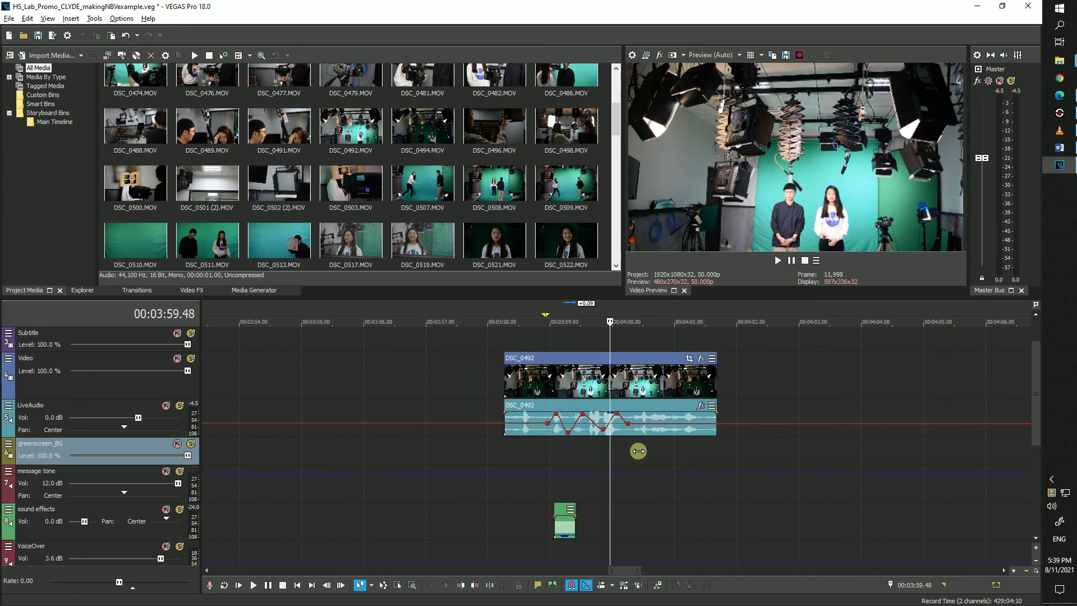